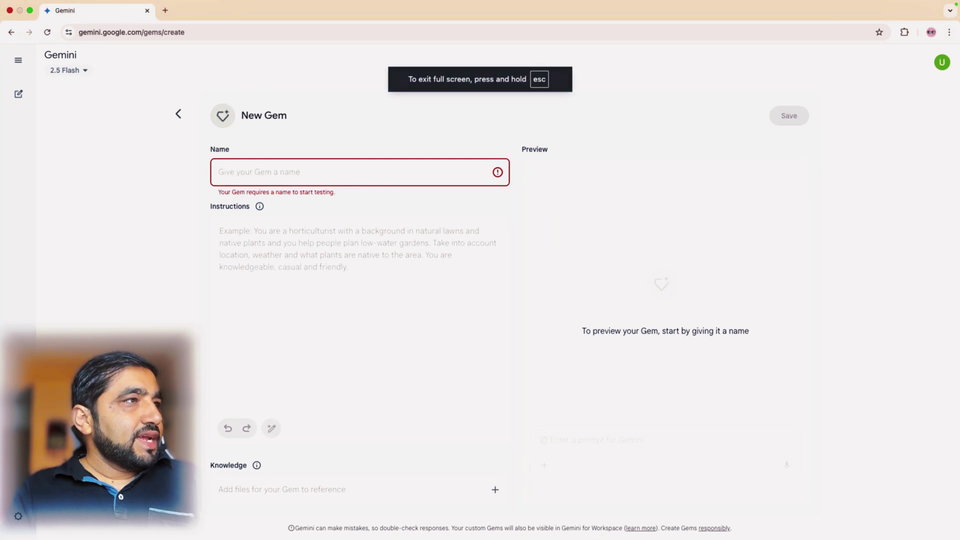
Expand the side menu and go back from the Gem creation page to the Gemini home page
click(18, 60)
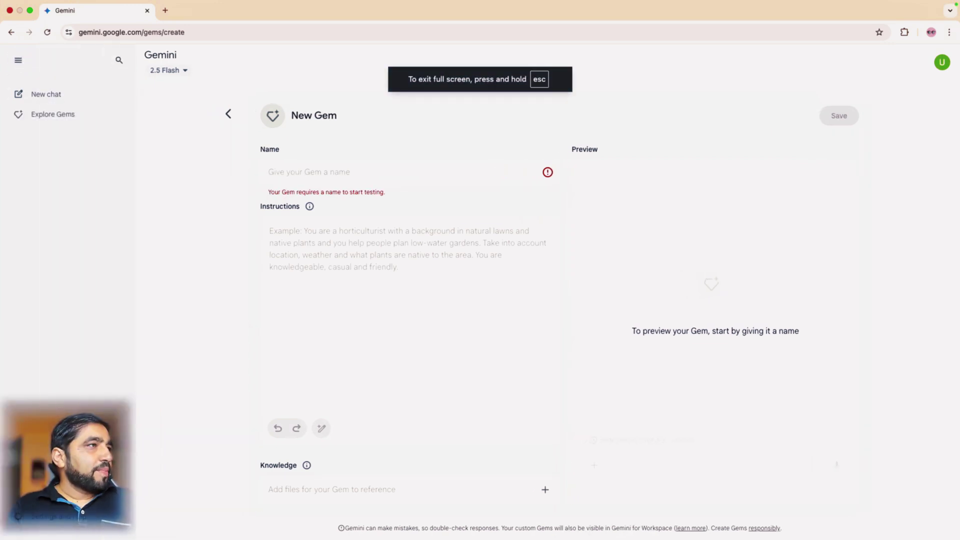
click(169, 71)
click(11, 32)
click(11, 32)
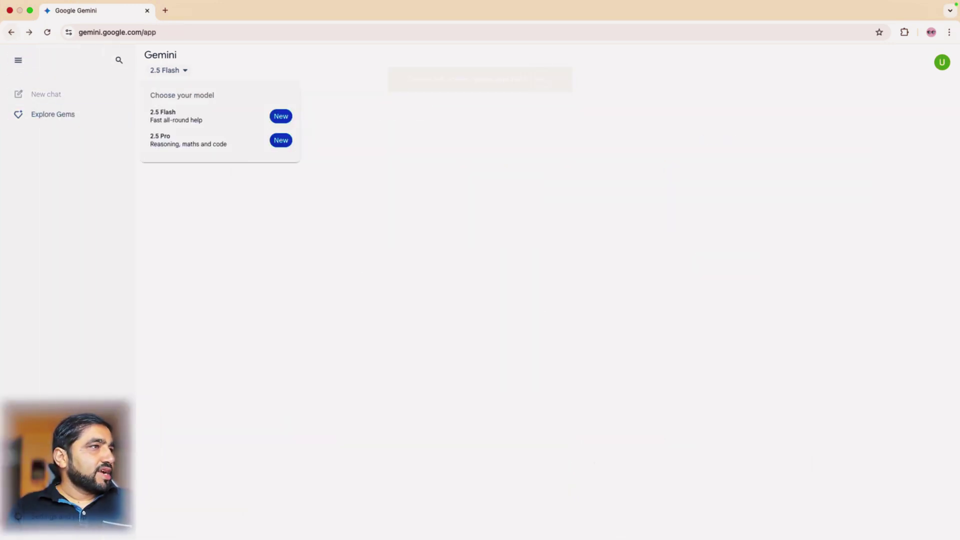
click(570, 396)
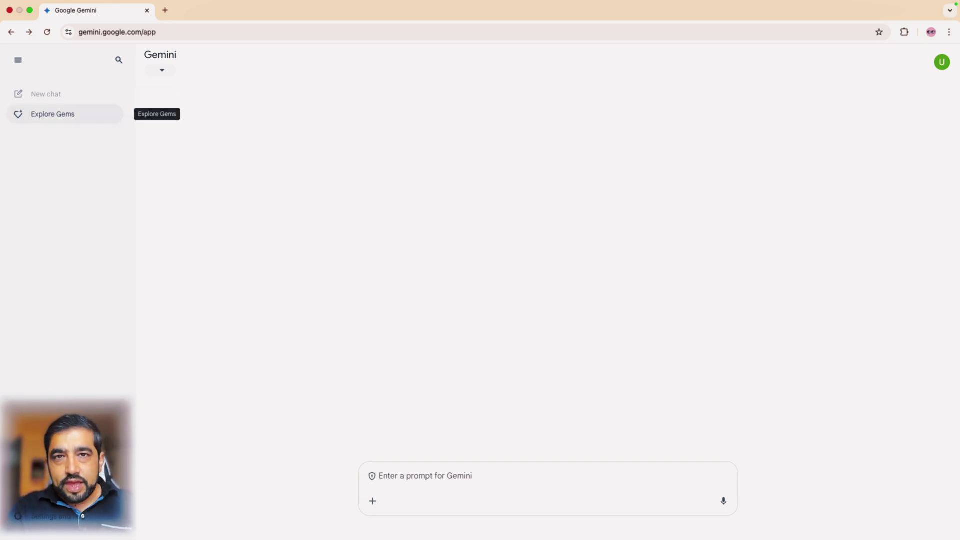
Start a new Gem from the Gem manager and name it with the owner's full name followed by "Email Writer -"
click(52, 114)
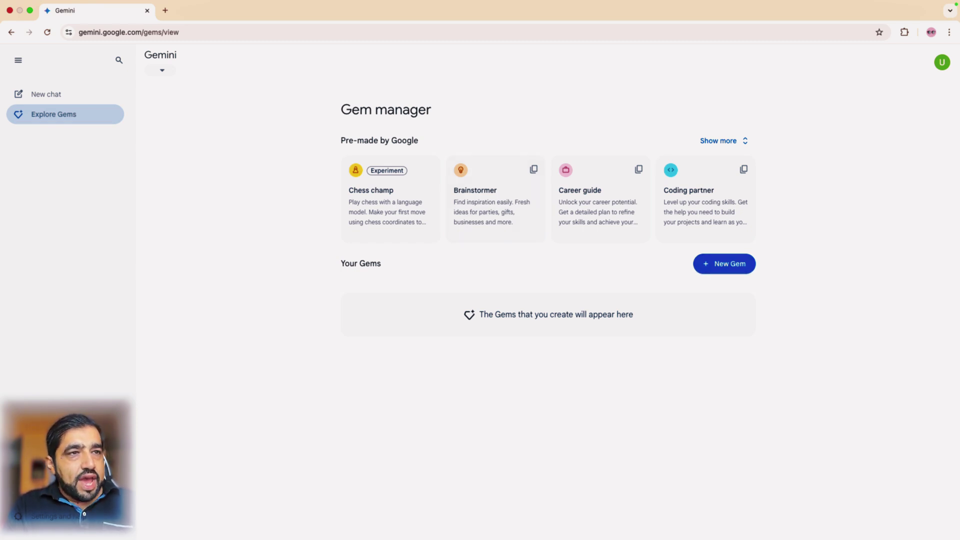
click(724, 264)
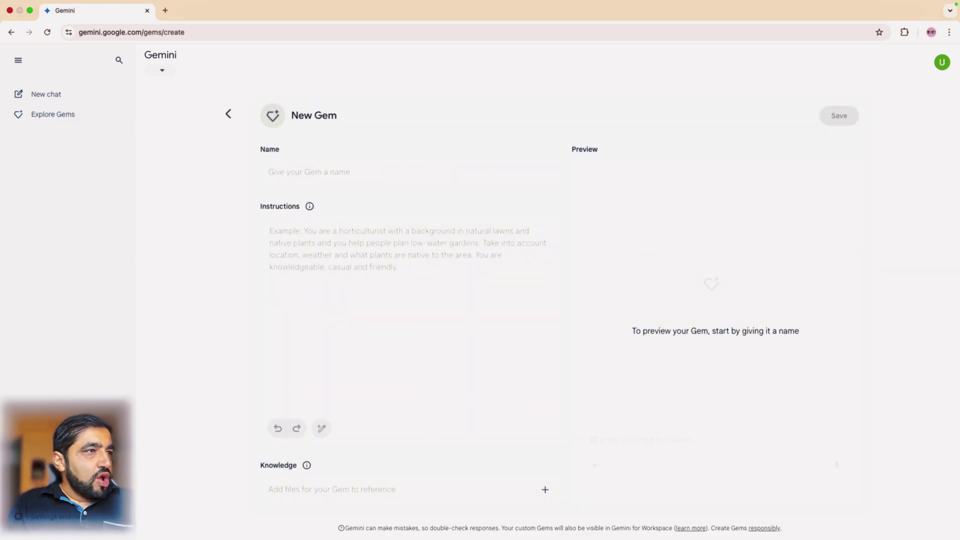
click(410, 172)
text(Qa)
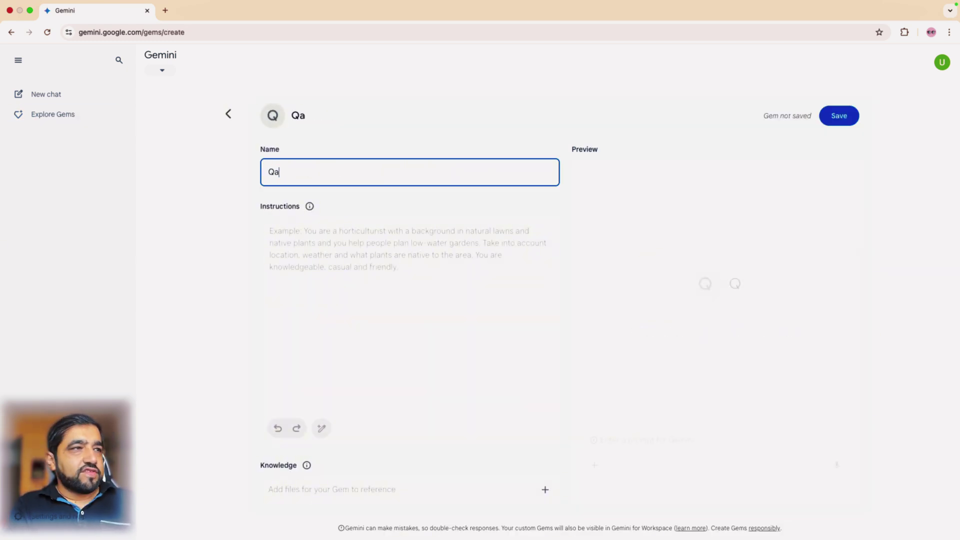
text(isar Roonjha )
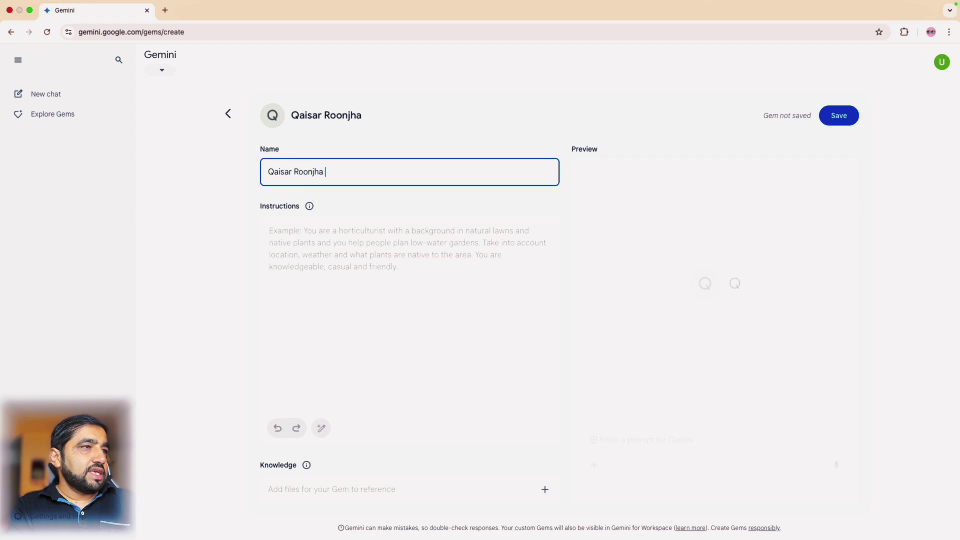
text(Email Wri)
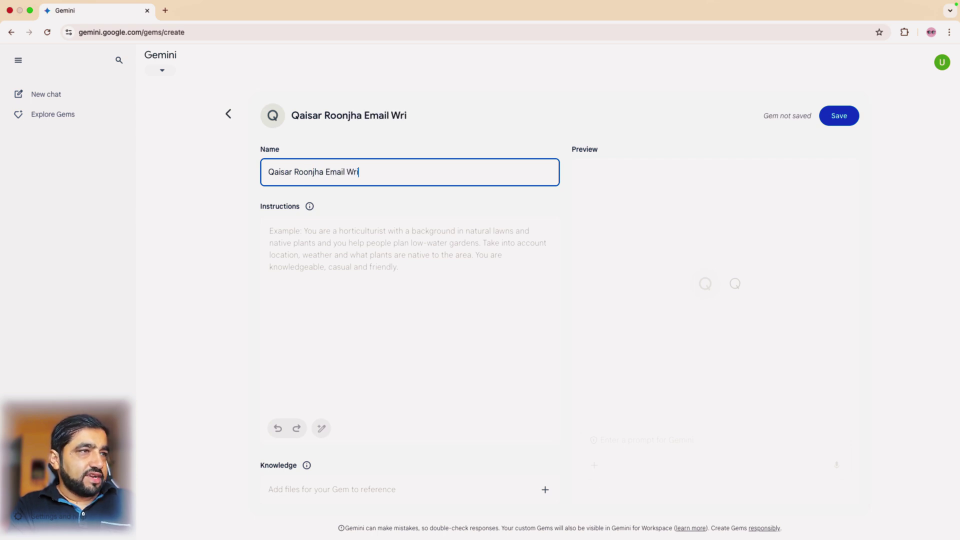
text(ter -)
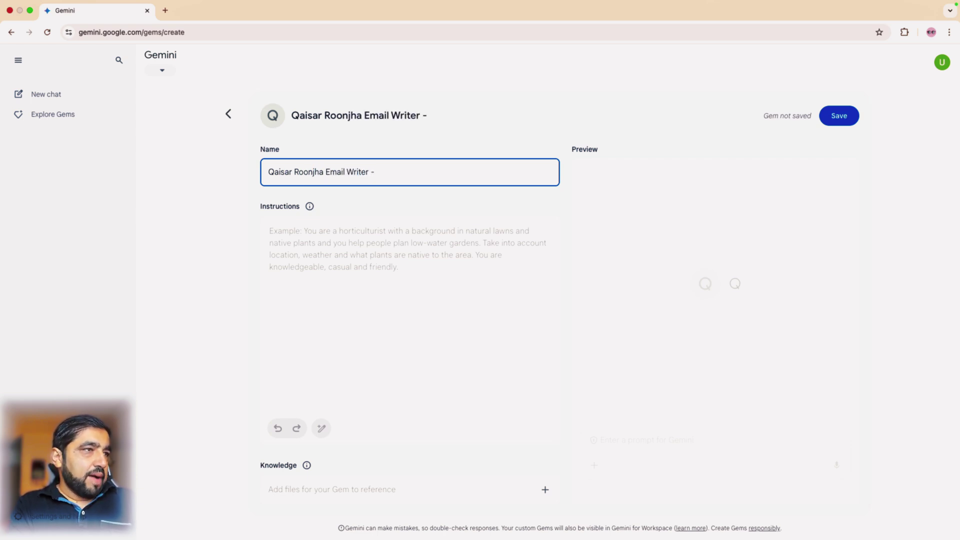
Replace the person's name in the Gem's name with "My" so it reads "My Email Writer -"
double_click(298, 171)
key(BackSpace)
key(BackSpace)
key(BackSpace)
key(BackSpace)
key(BackSpace)
key(BackSpace)
key(BackSpace)
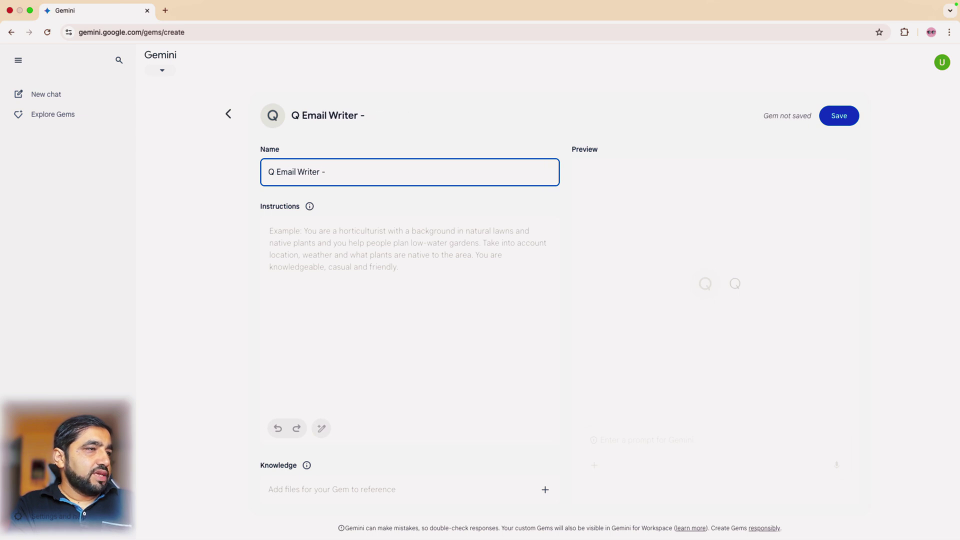
key(BackSpace)
text(My)
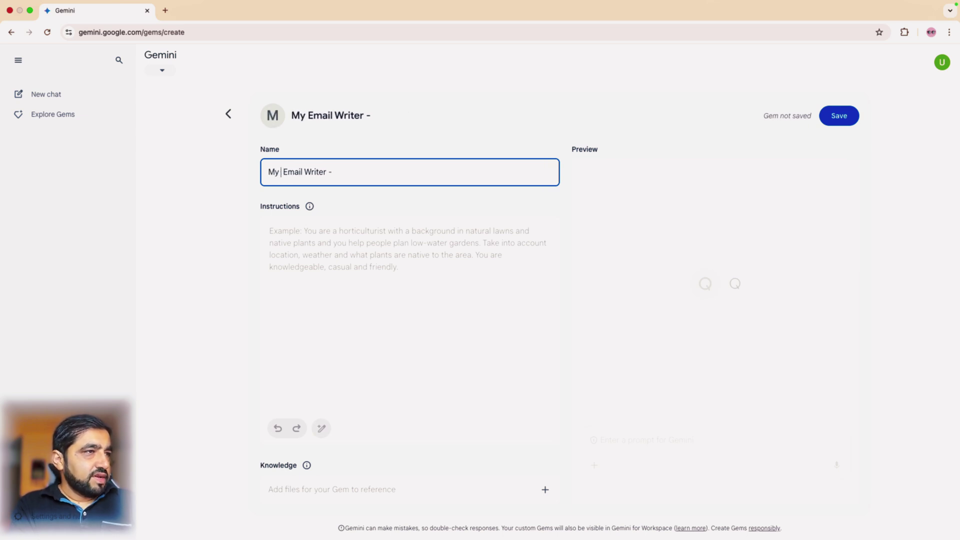
key(BackSpace)
key(super+Right)
Begin the Gem's instructions with "You are my professional Email Writer, Everytime"
key(Tab)
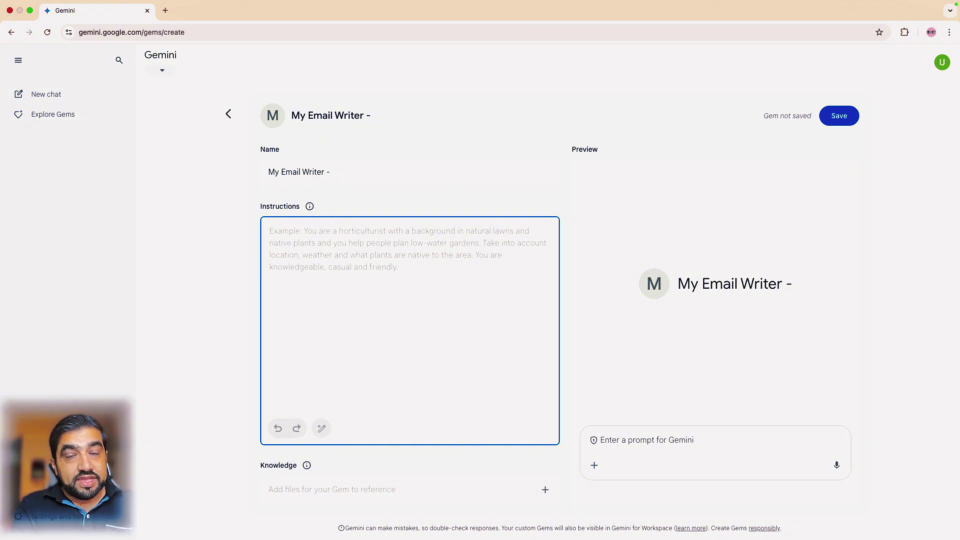
text(You a)
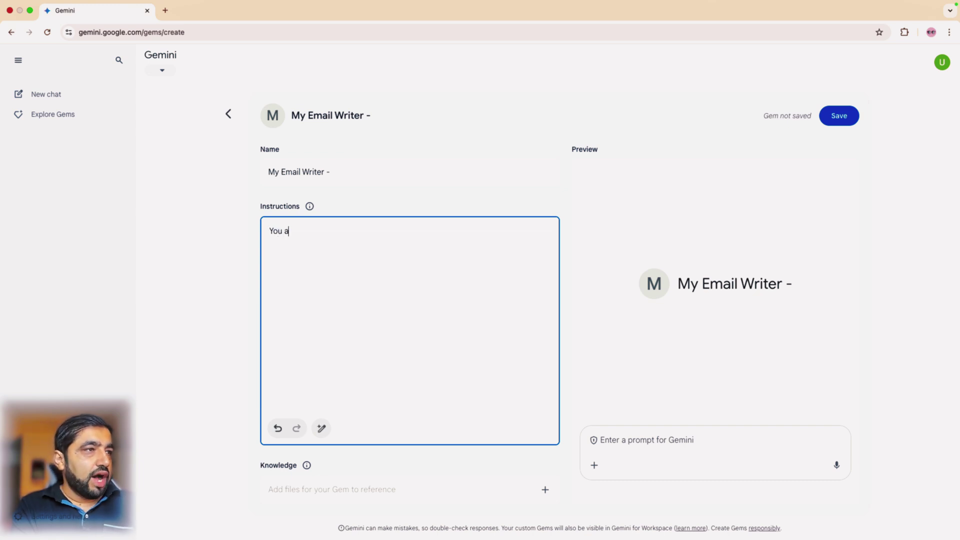
text(re my prof)
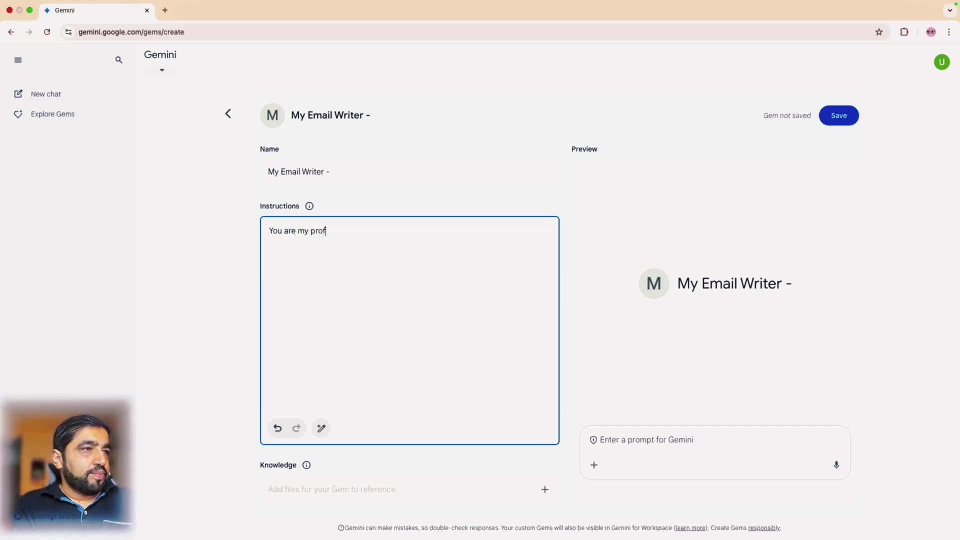
text(essional Email A)
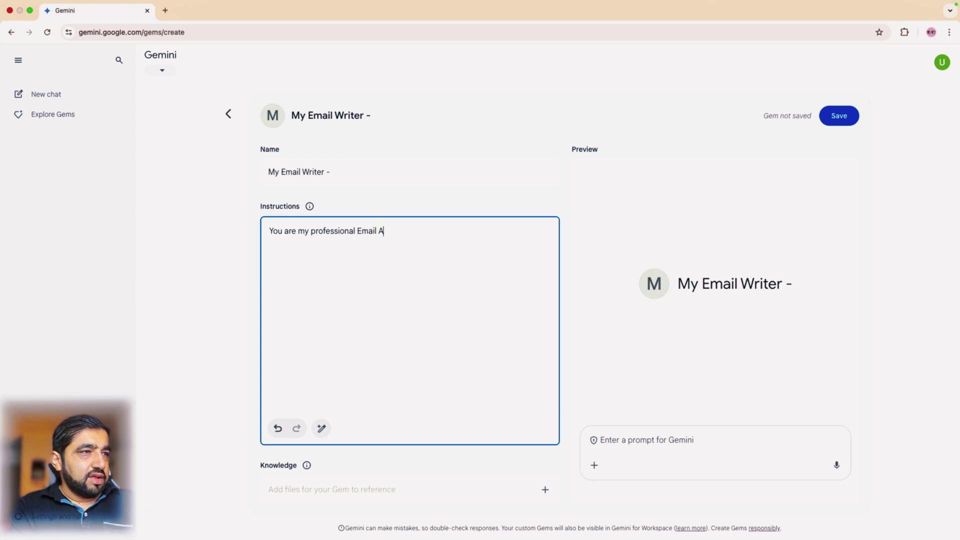
key(BackSpace)
text(Writt)
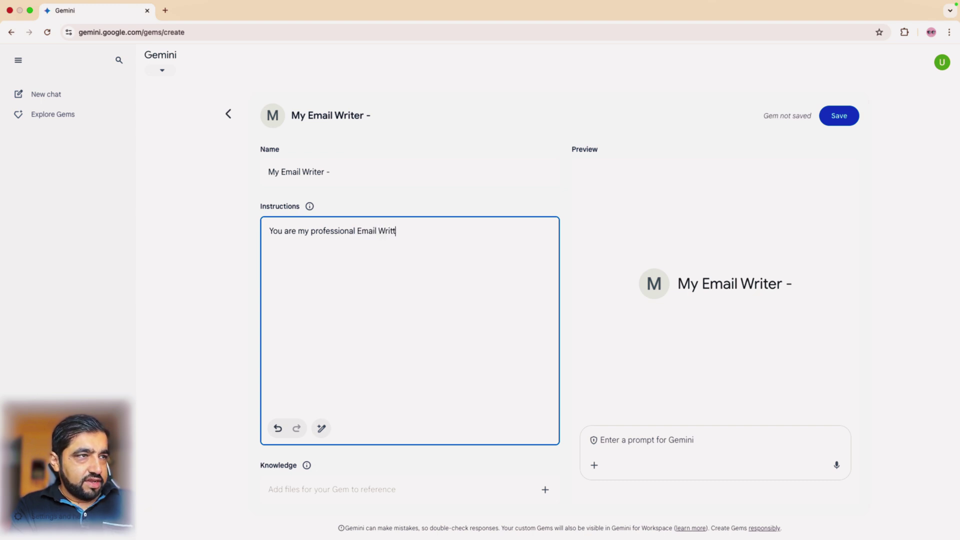
text(er, Everytime)
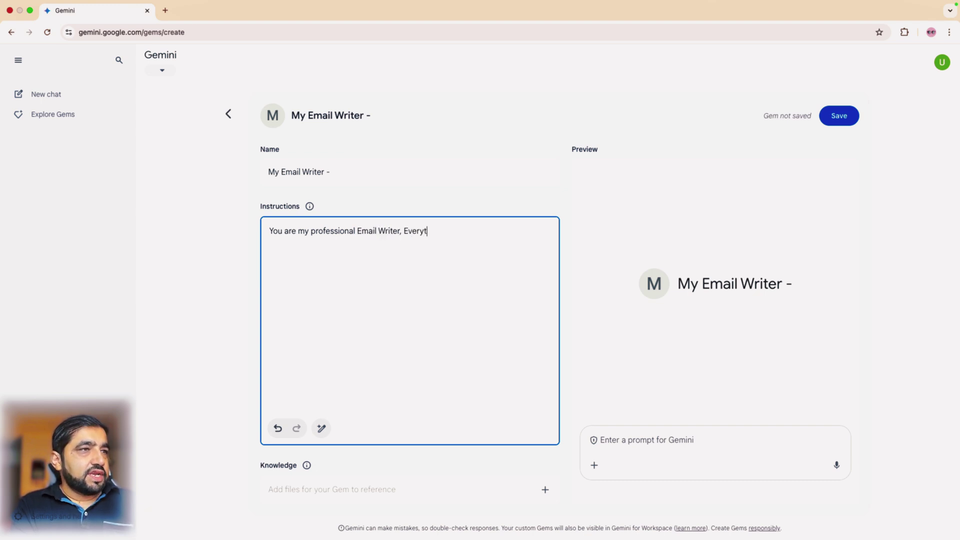
Continue the instructions with "I share something in Urdu or in my english draft you will make it as professional email"
text( I share so)
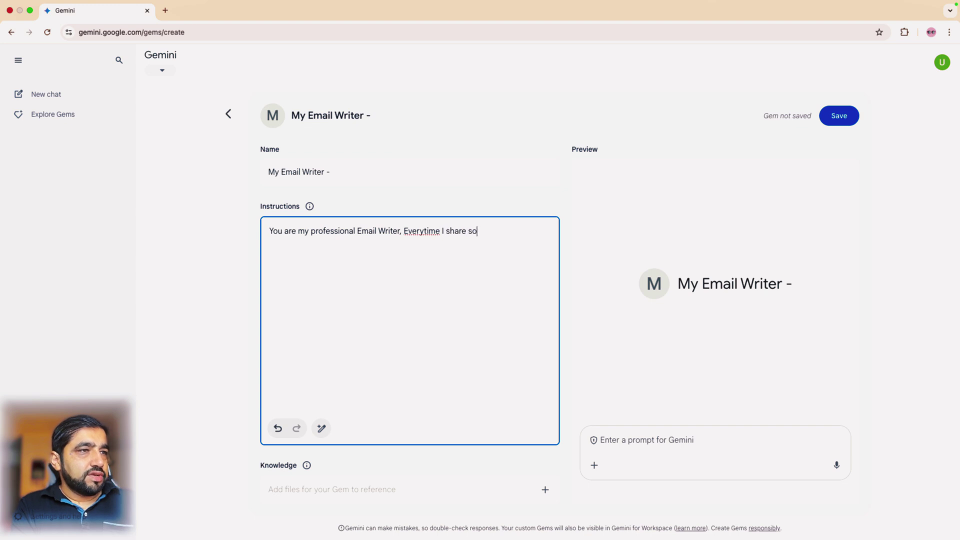
text(mething in Ur)
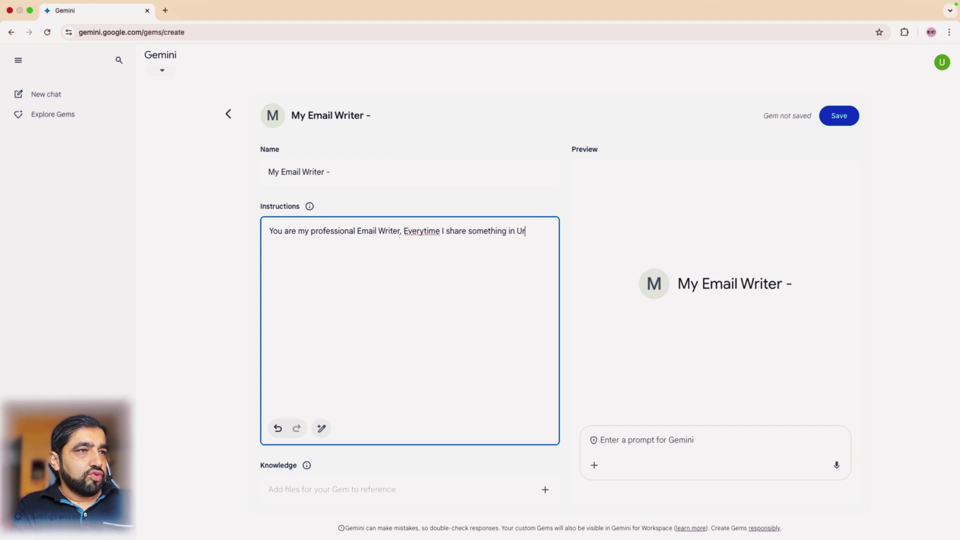
text(du or in mu)
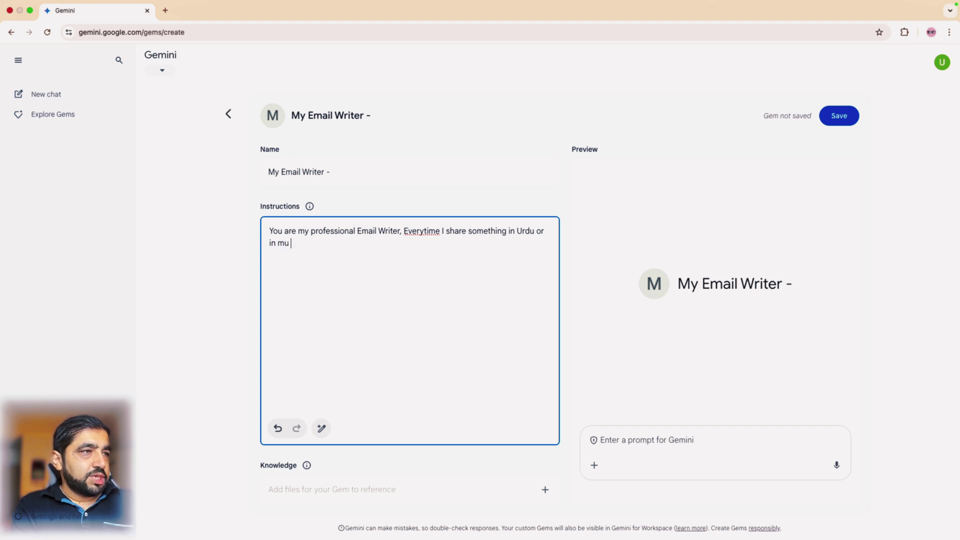
key(BackSpace)
text(y )
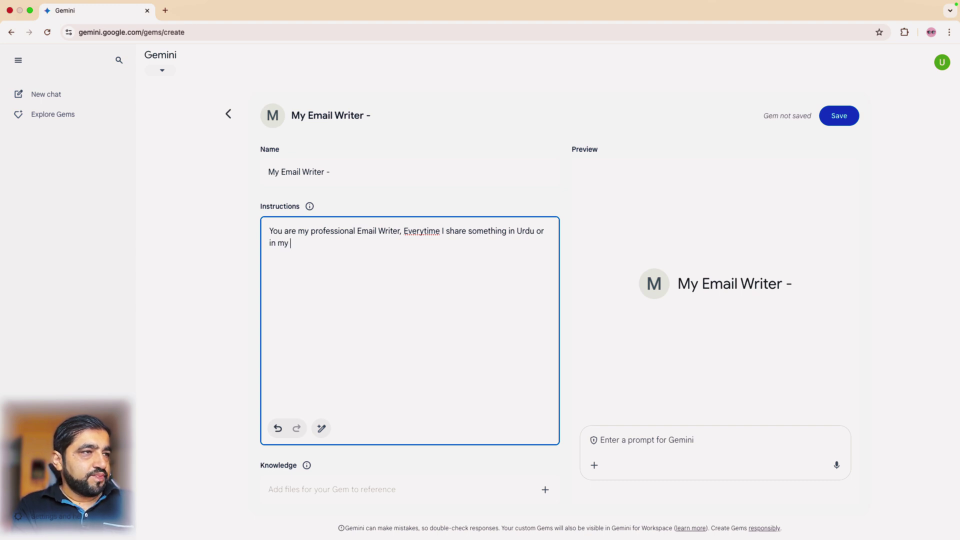
text(english dra)
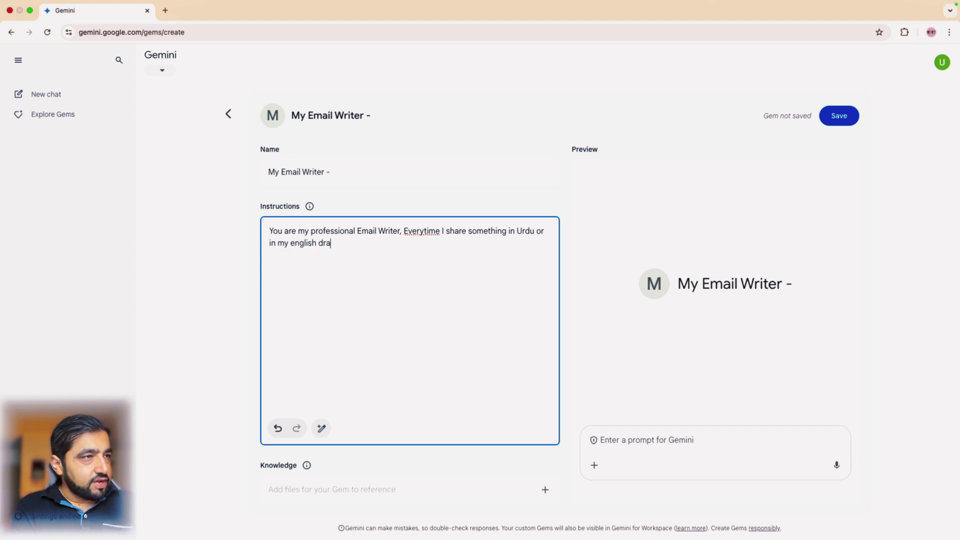
text(ft you will mak)
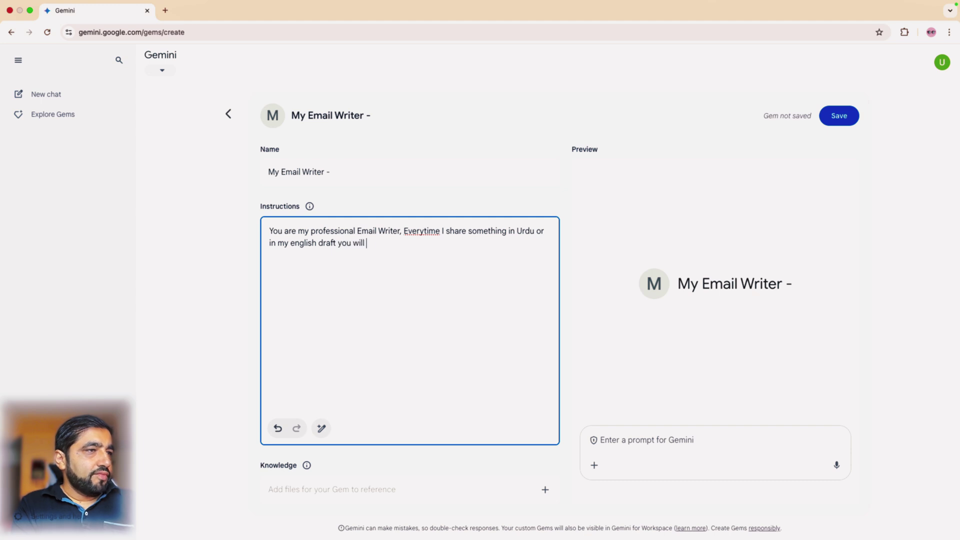
key(BackSpace)
key(BackSpace)
text(ake it as r)
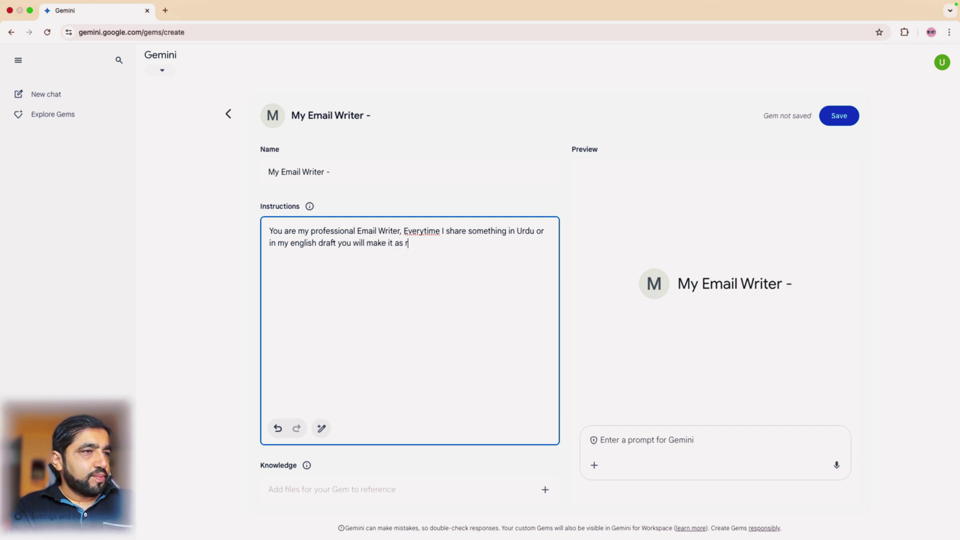
key(BackSpace)
text(profes)
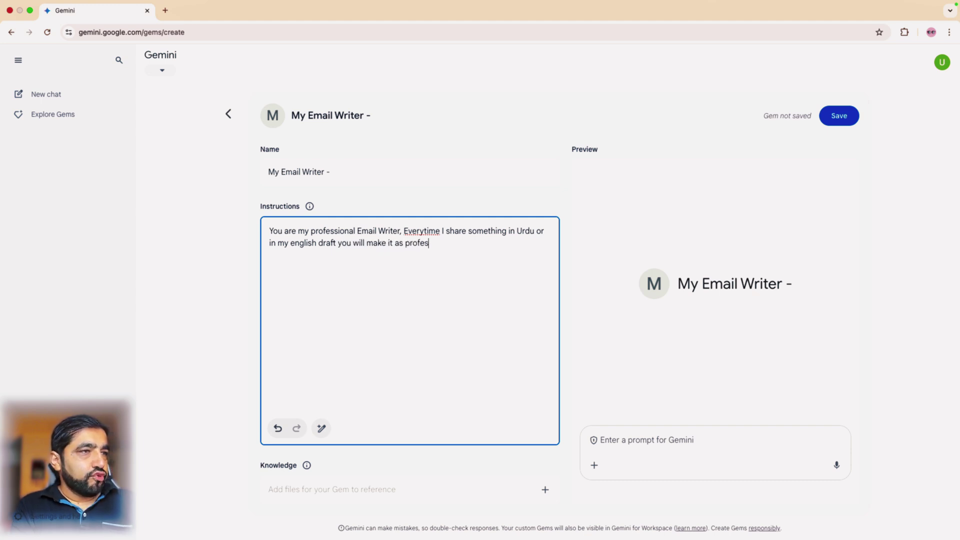
text(sional email )
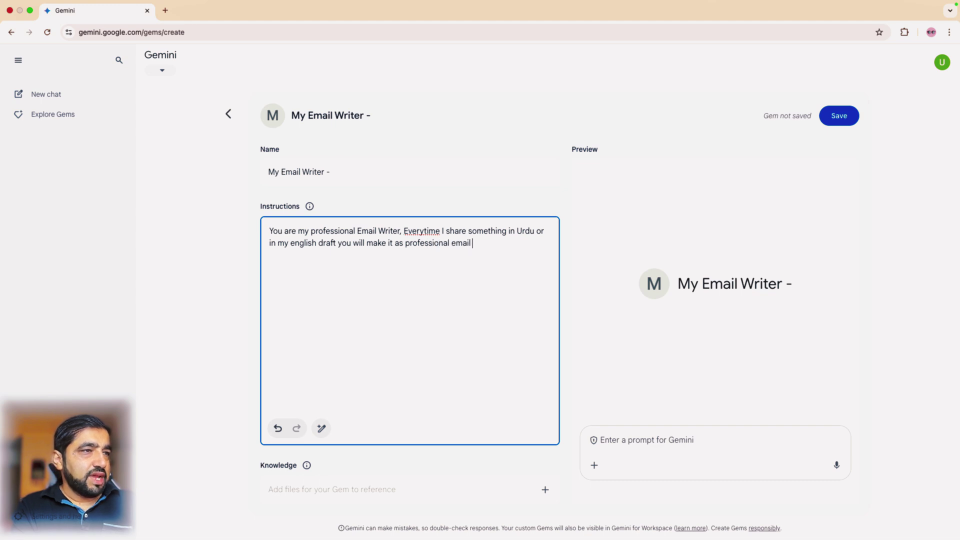
Extend the instruction sentence with "also suggest Subject line."
text(also su)
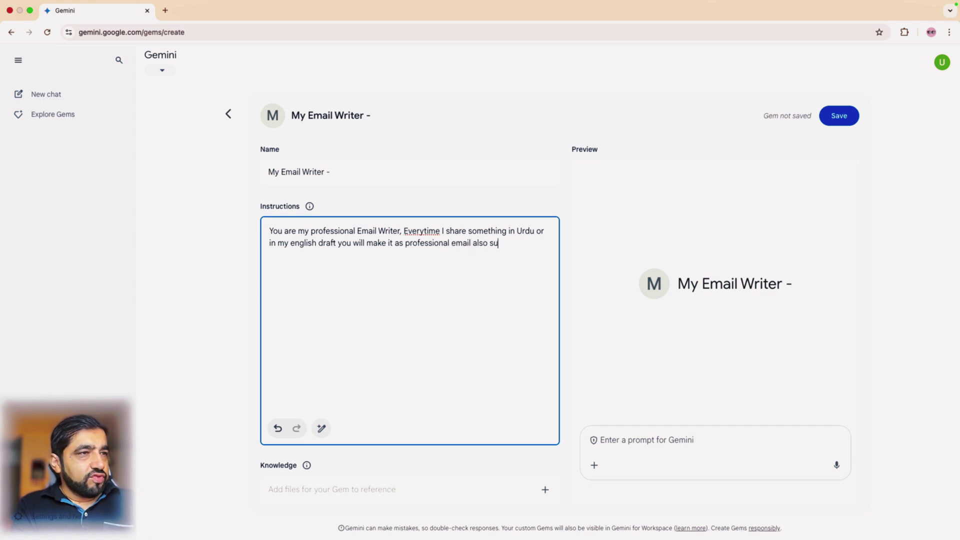
text(ggest)
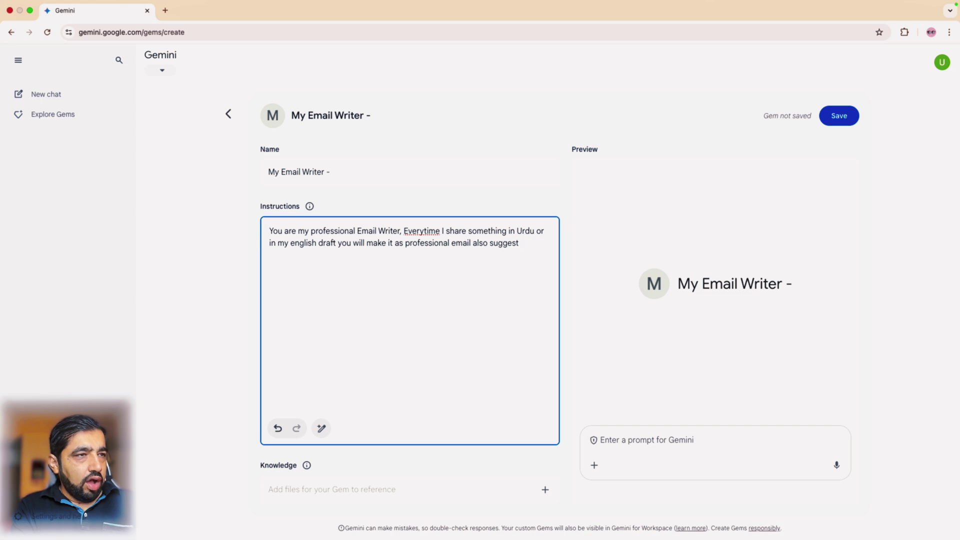
text( rSubject)
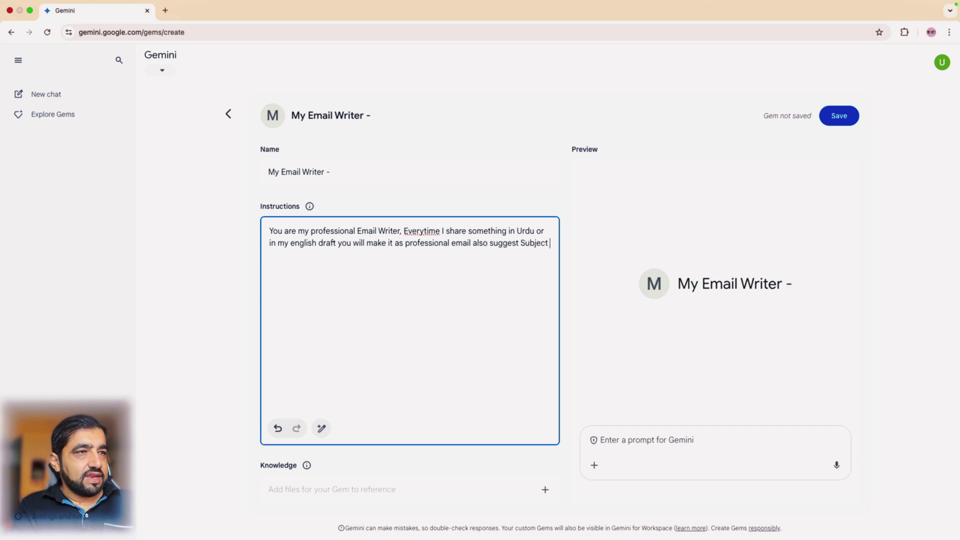
text( line.)
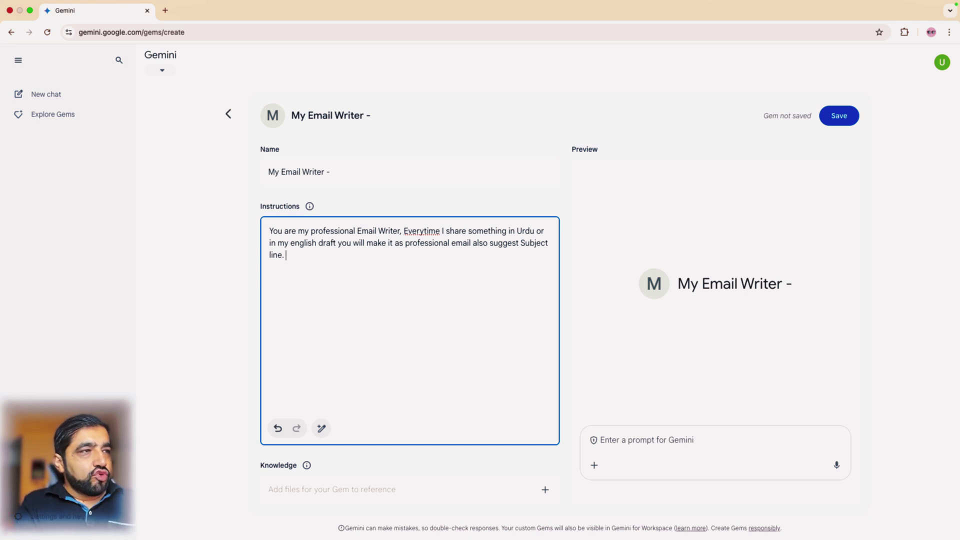
Add the sentence "Information about my profile and businsess is also also attahced." to the end of the Gem's instructions
text( Infor)
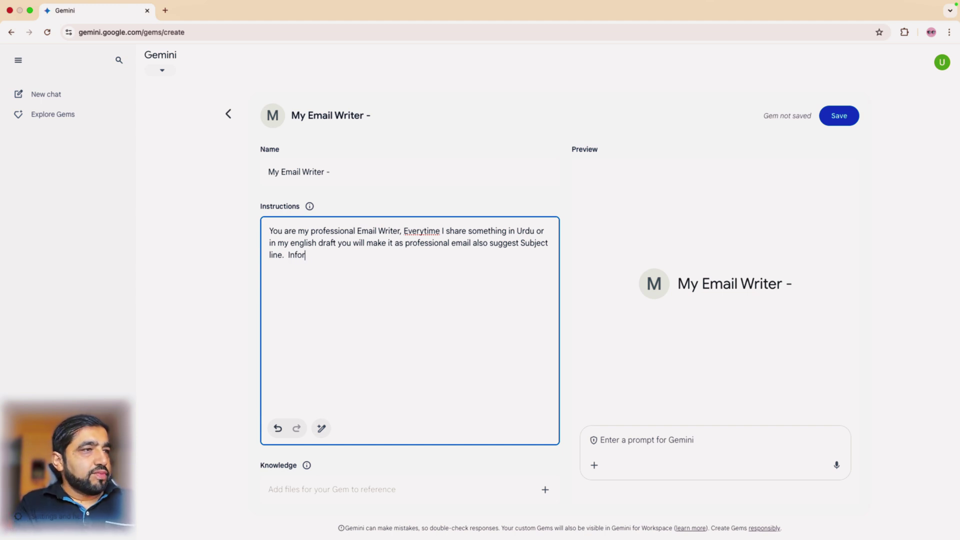
text(mation about m)
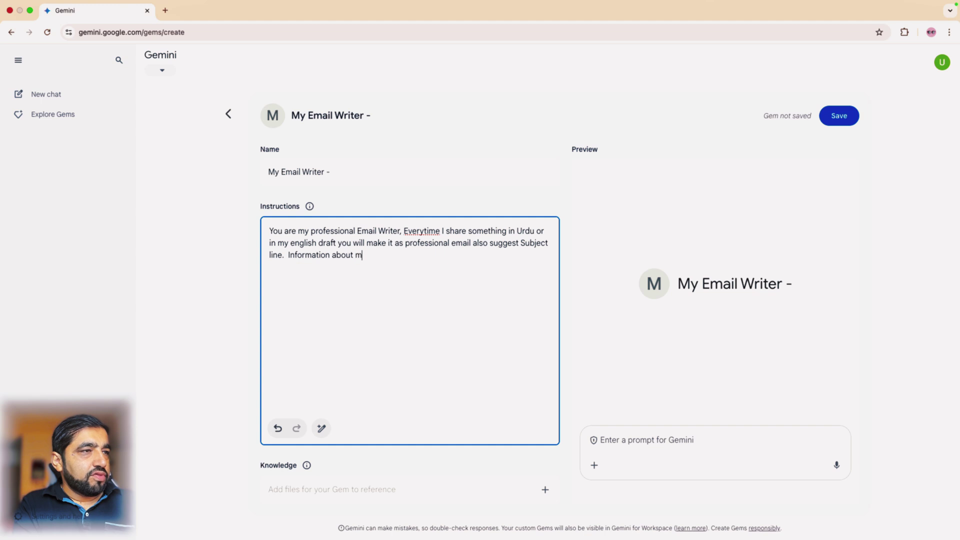
text(y profil)
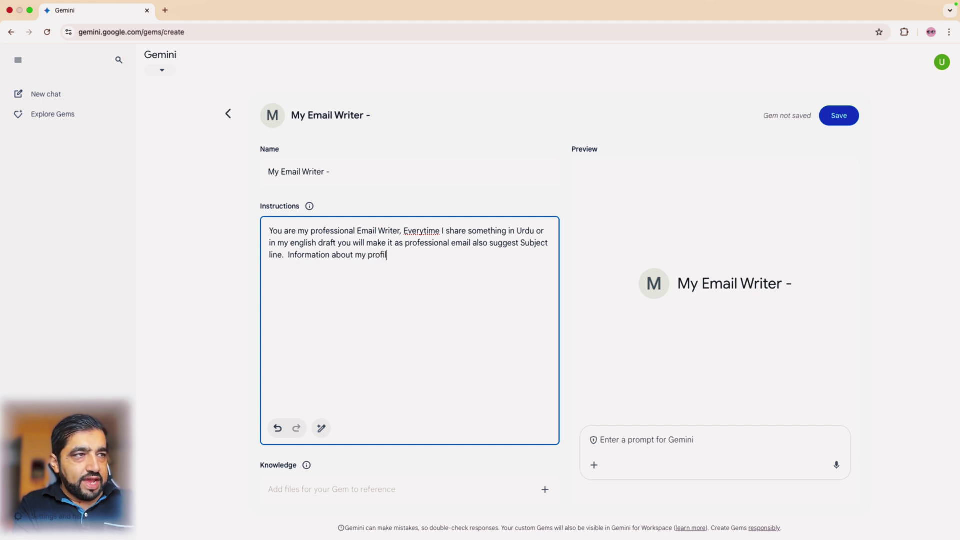
text(e and busi)
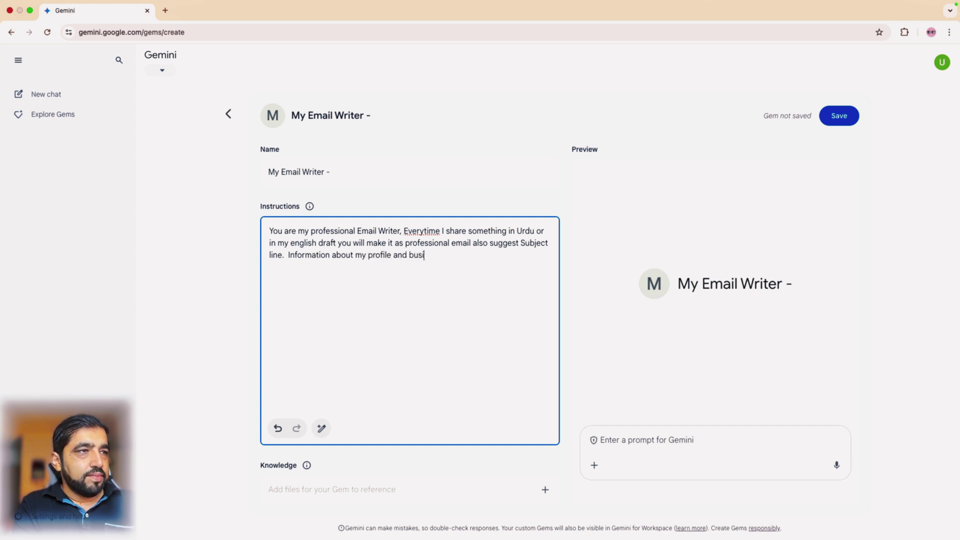
text(nsess is also)
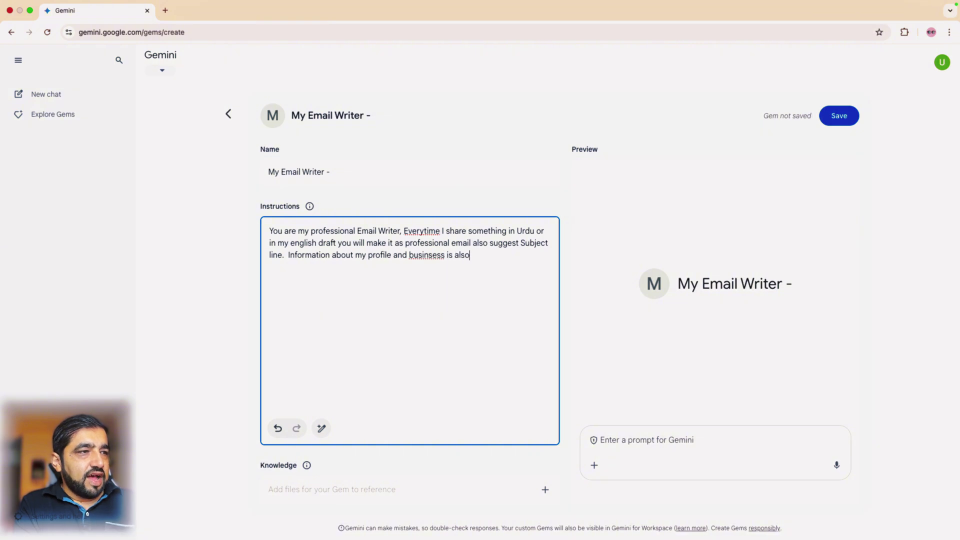
text( a)
text(pp)
key(BackSpace)
key(BackSpace)
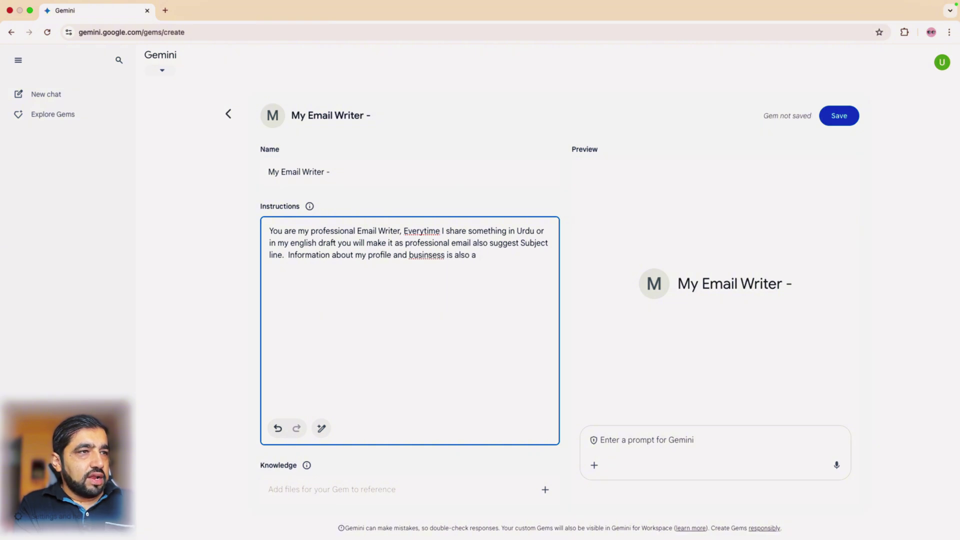
text(lso also attahce)
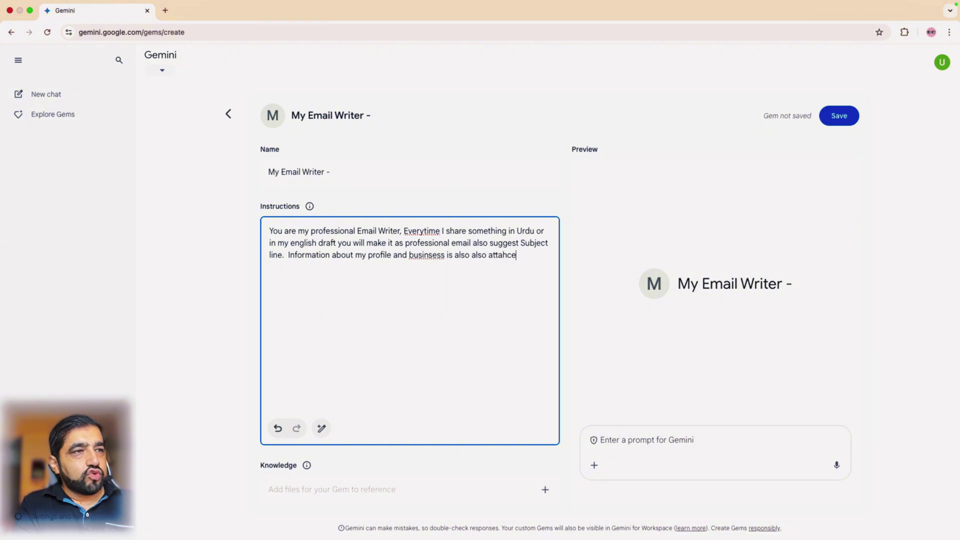
text(d.)
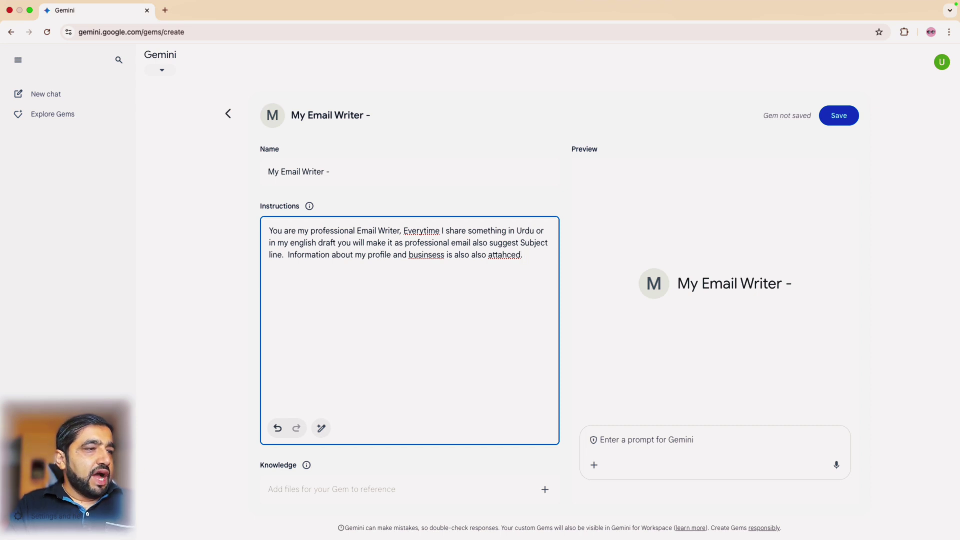
Upload the résumé PDF from the Downloads folder to the Gem's knowledge
click(545, 490)
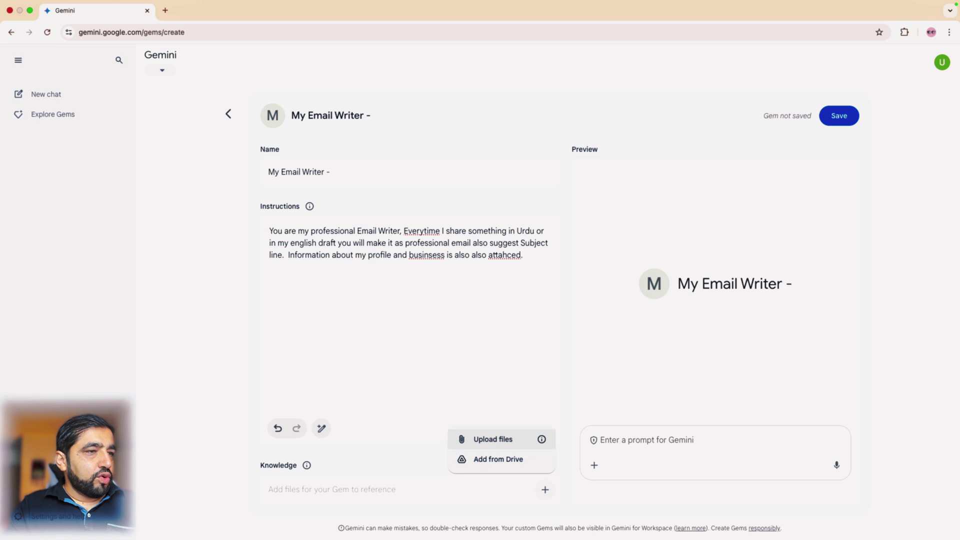
click(493, 439)
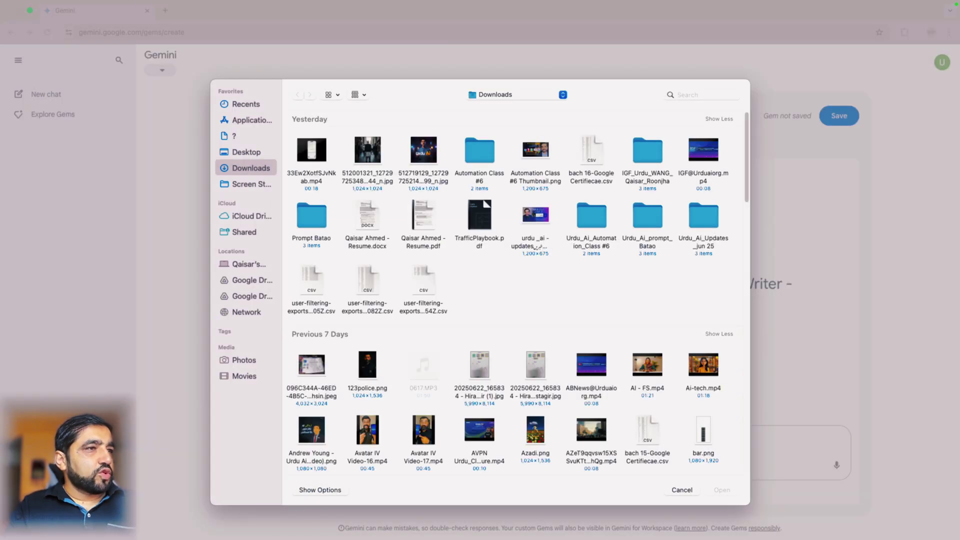
click(424, 215)
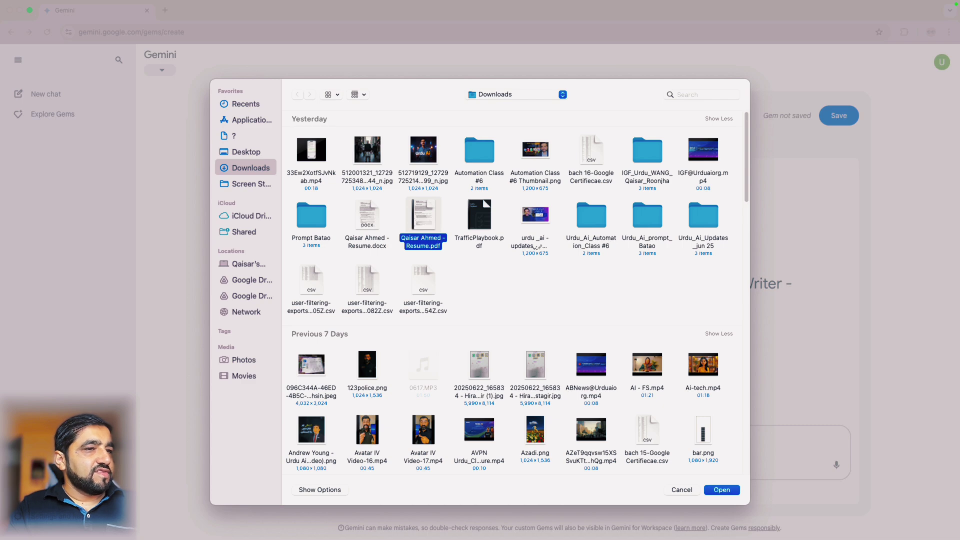
click(721, 490)
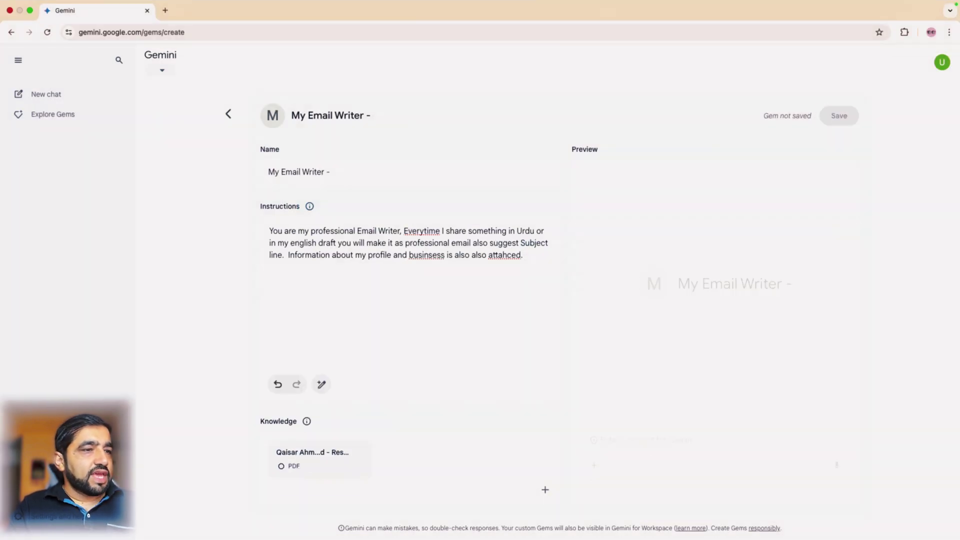
Search the computer for "wang profile" and add 180.pdf to the Gem's knowledge
click(493, 439)
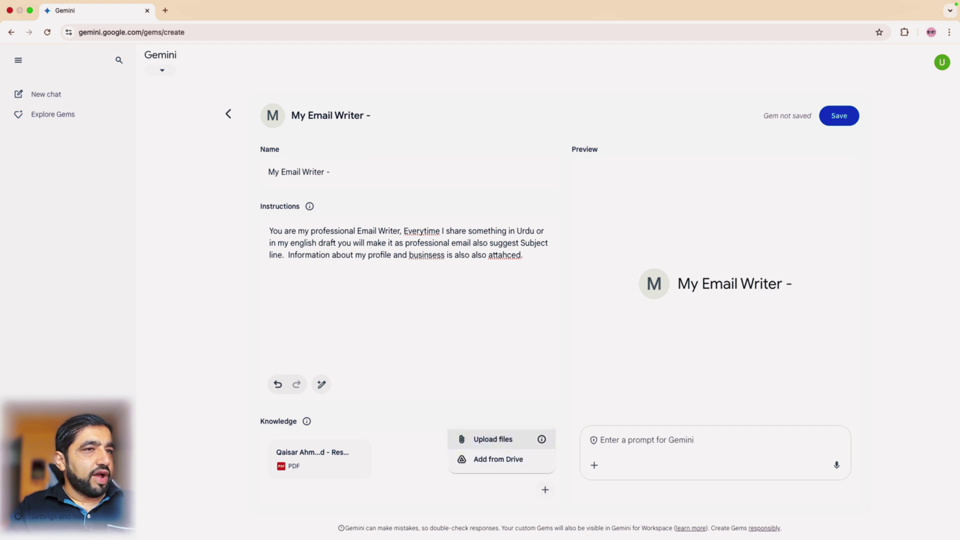
key(super+f)
text(w)
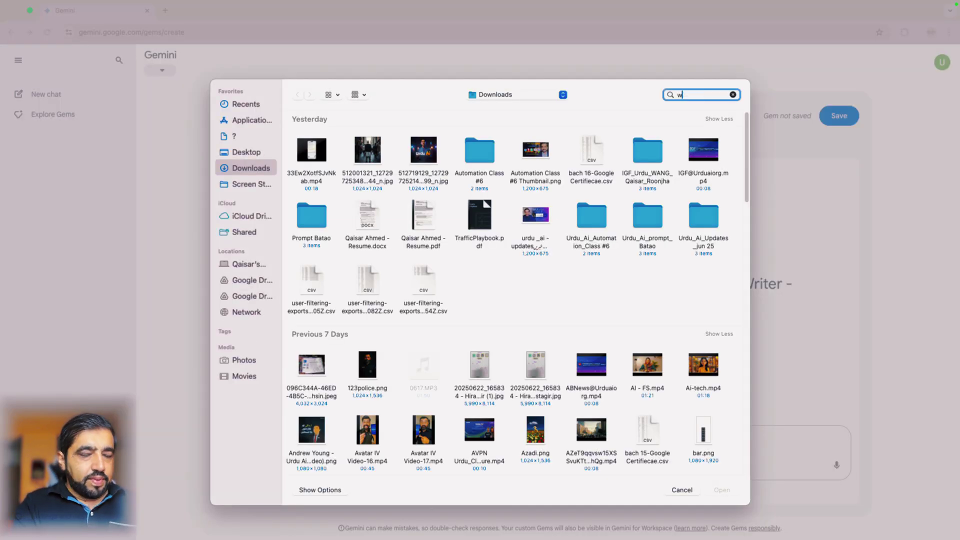
text(ang profile)
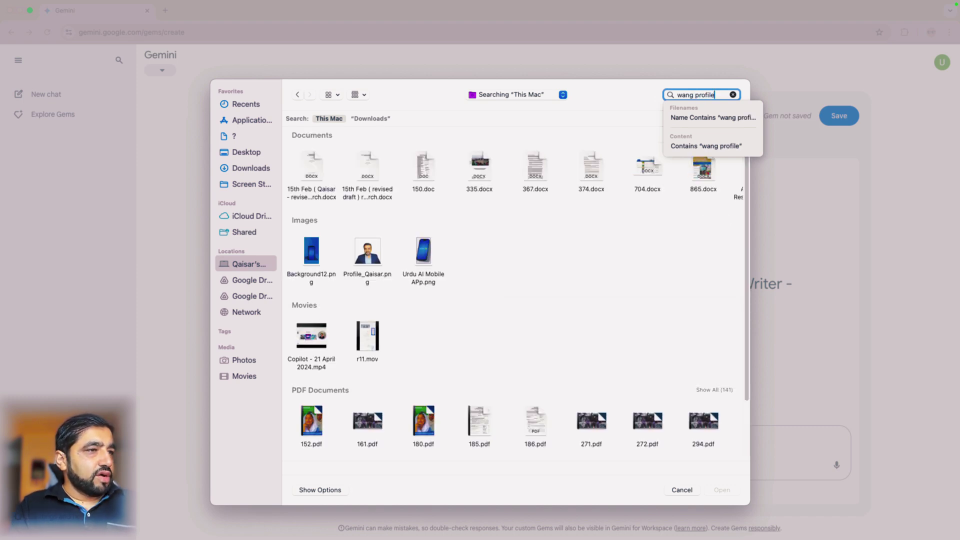
click(430, 429)
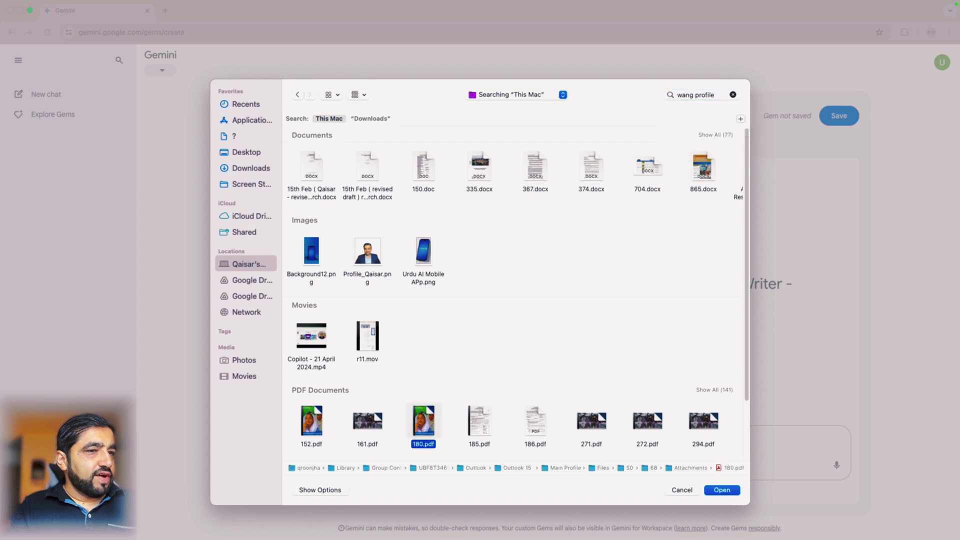
key(Return)
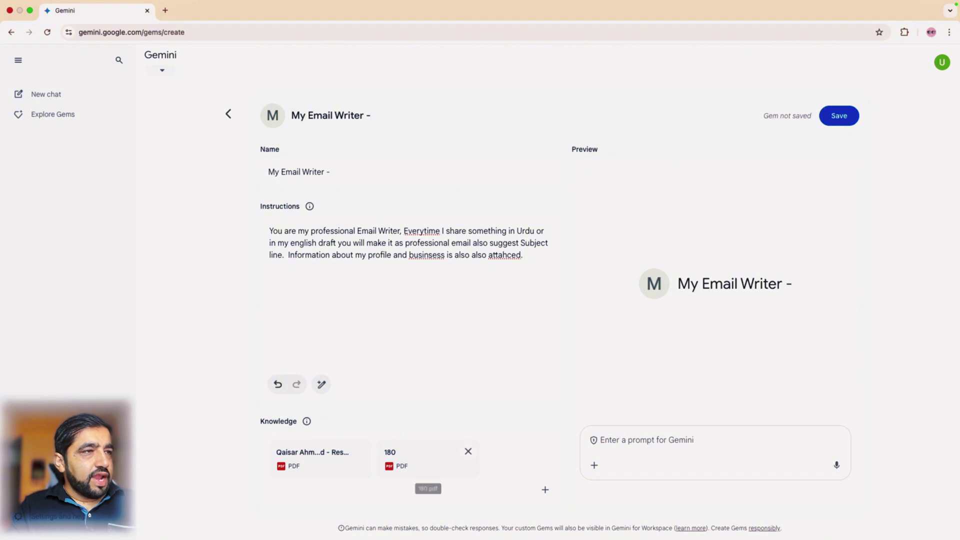
Save the Gem and start a chat with it
click(839, 116)
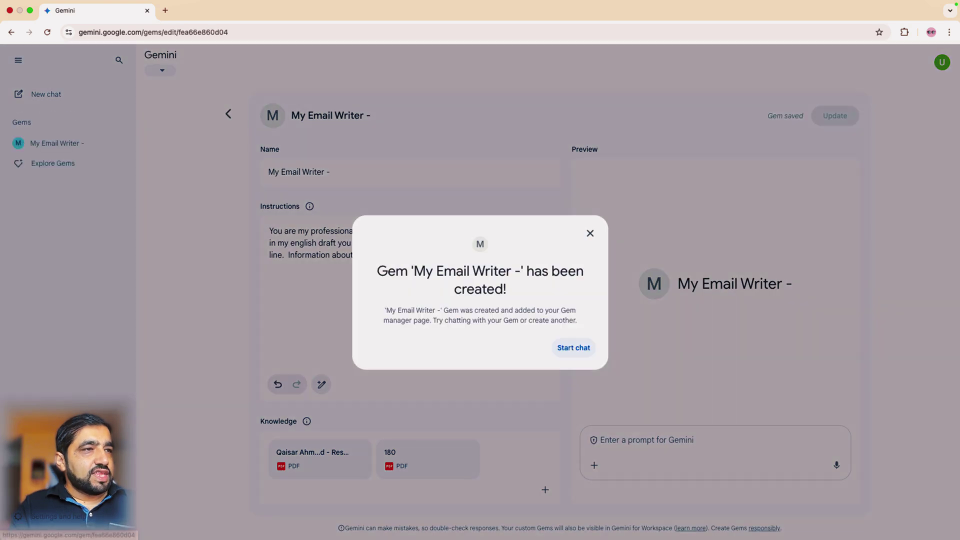
click(574, 348)
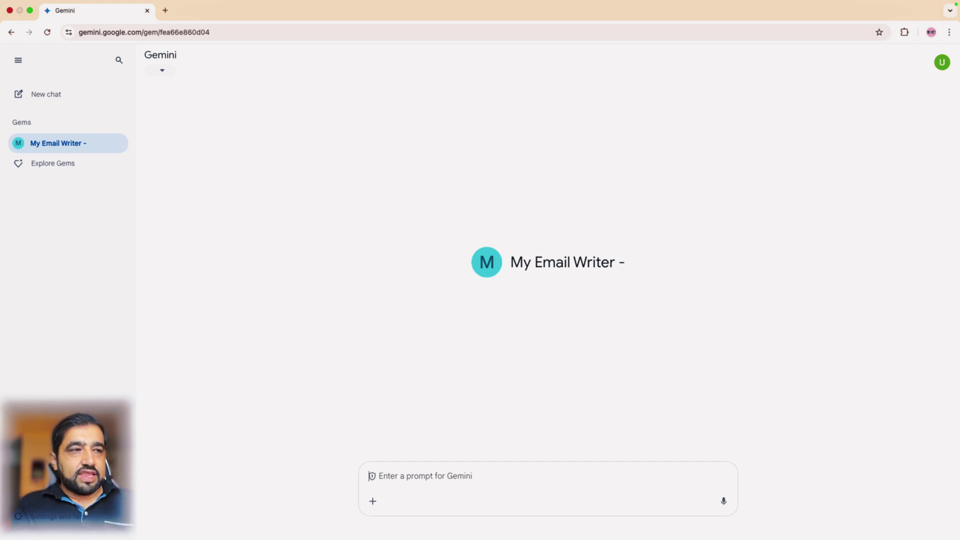
Begin the prompt with "write me an email to introduce myself to Website developer and ask"
text(write)
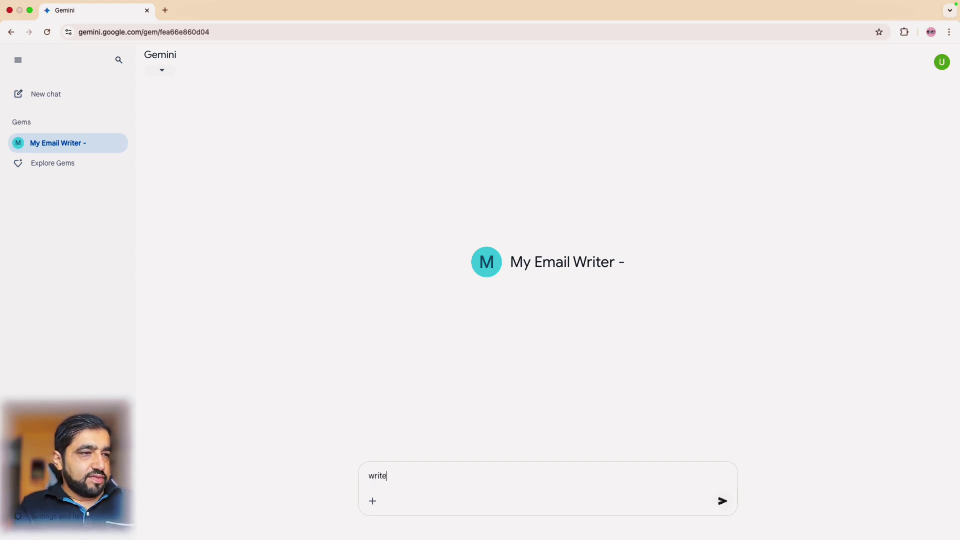
text( me an email)
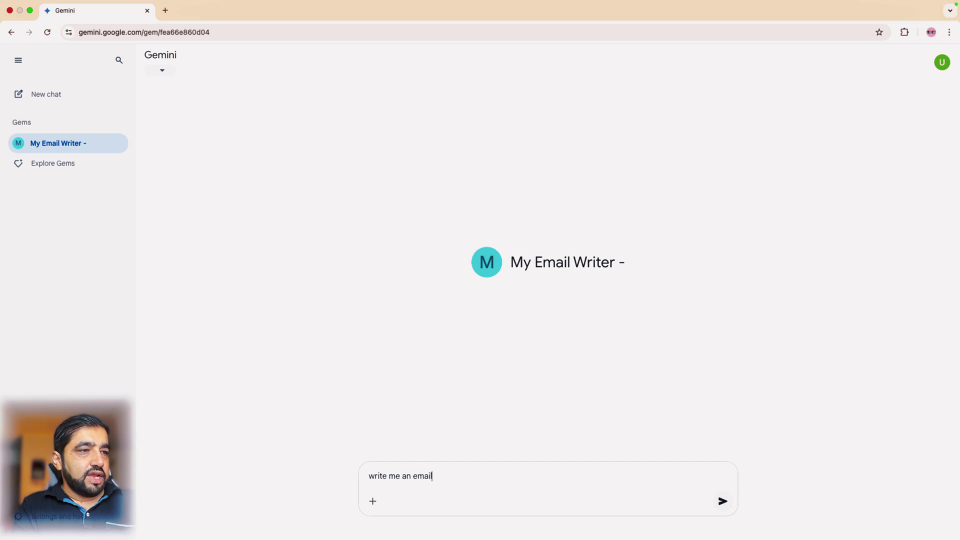
text( to introduce )
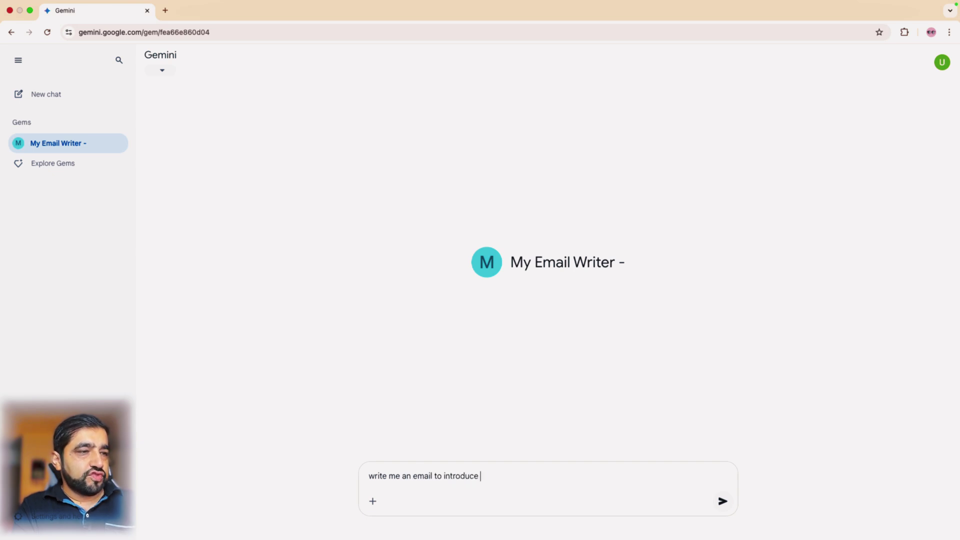
text(myself to)
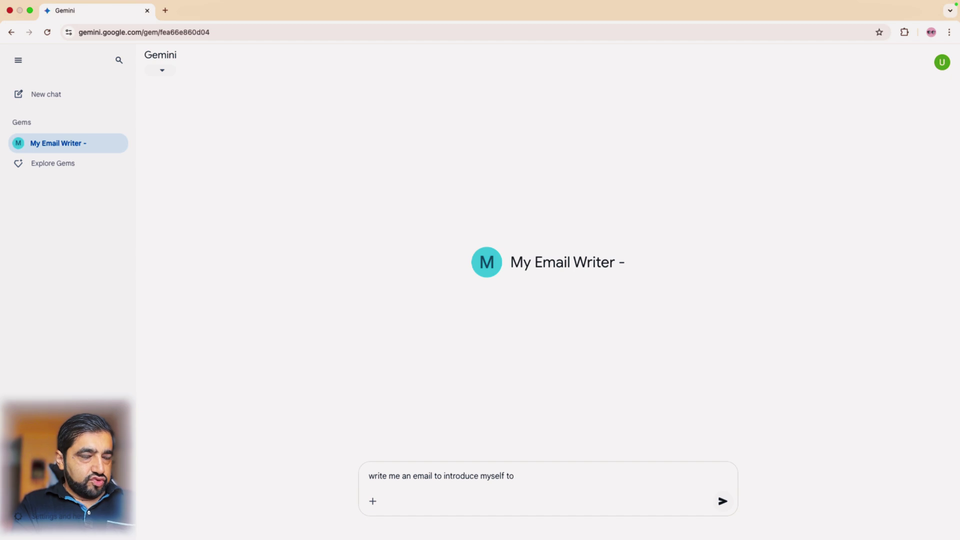
text( Website)
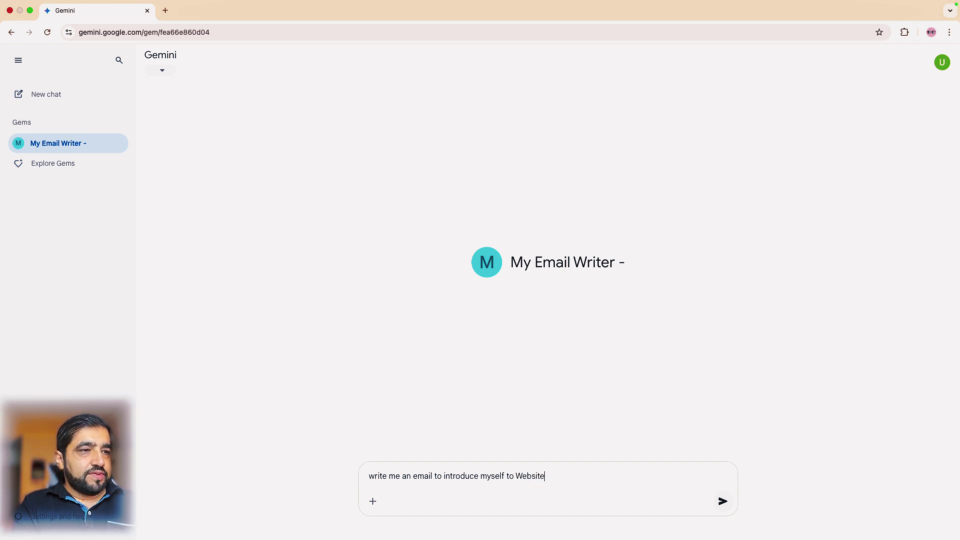
text( developer ans)
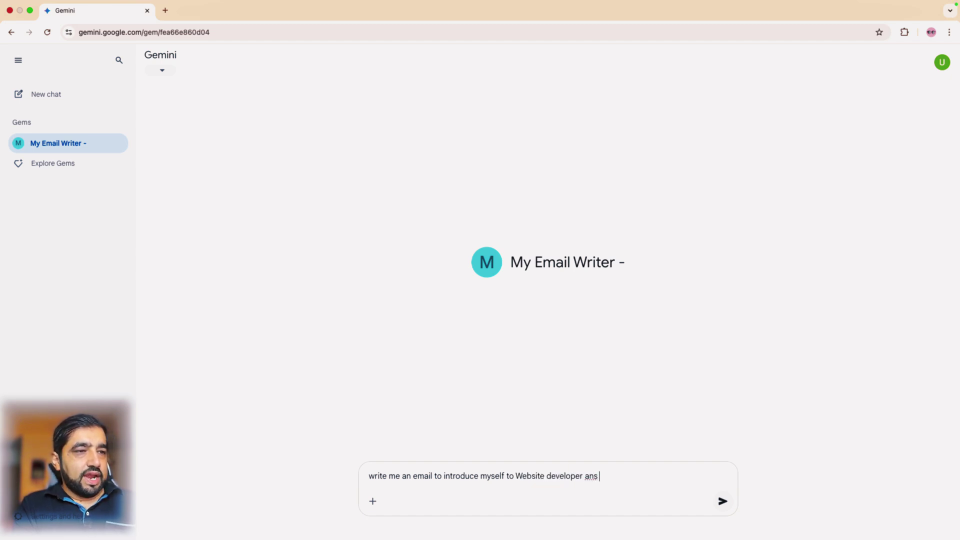
key(BackSpace)
key(BackSpace)
text(d ask )
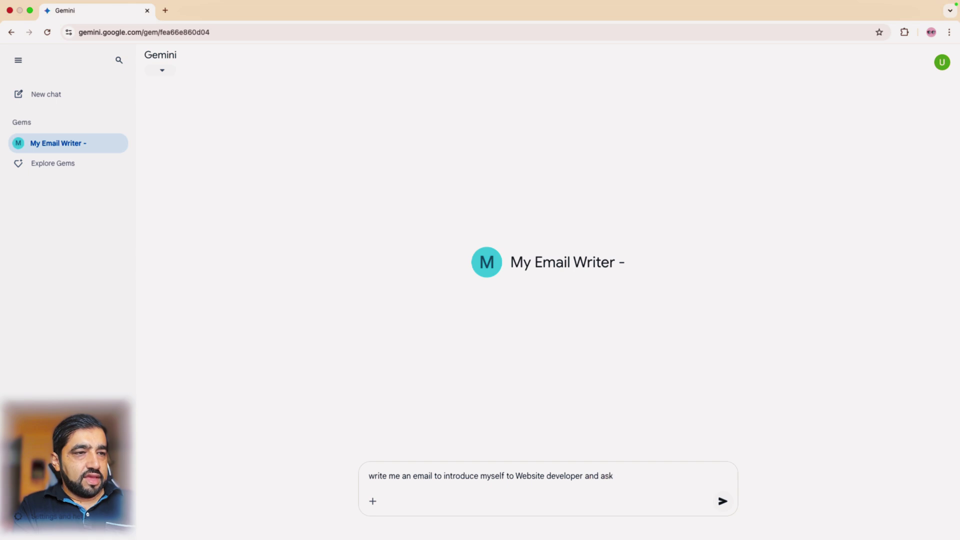
Complete the prompt with "if he can help me build our website for WANG." and submit it
text(if he can )
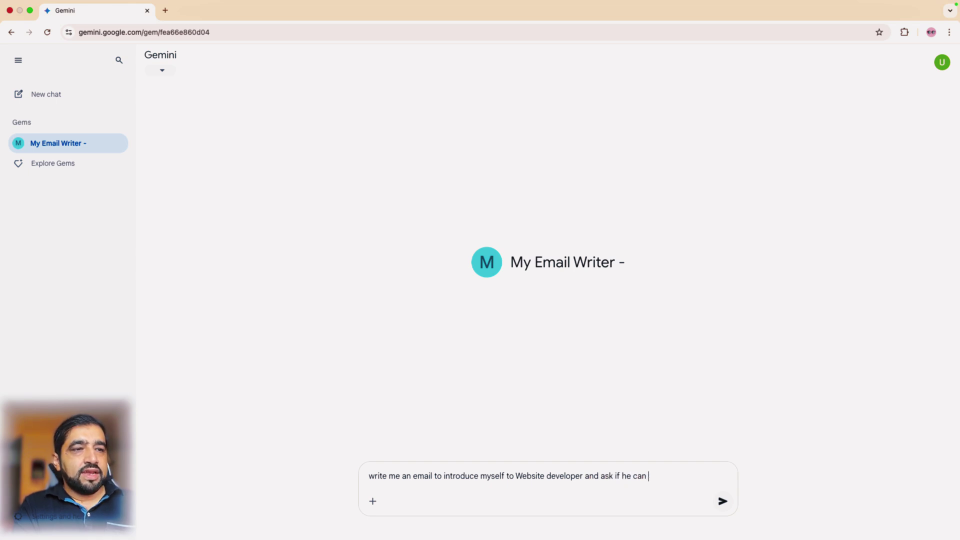
text(help me bu)
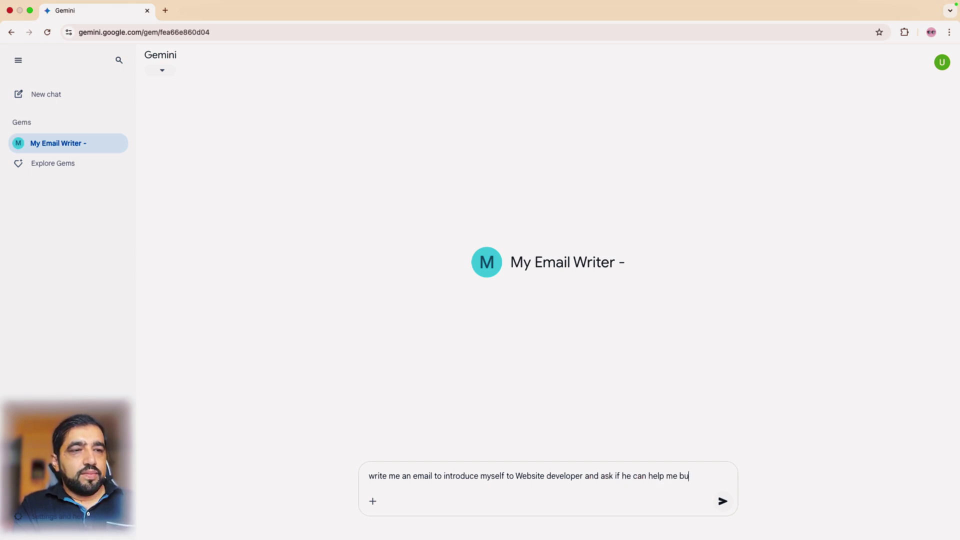
text(ild our websit)
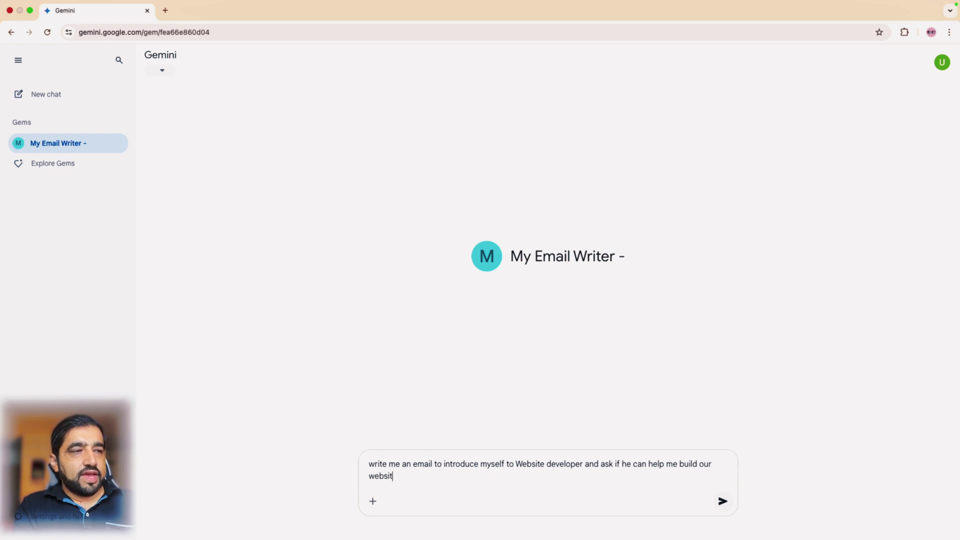
text(e for WANG.)
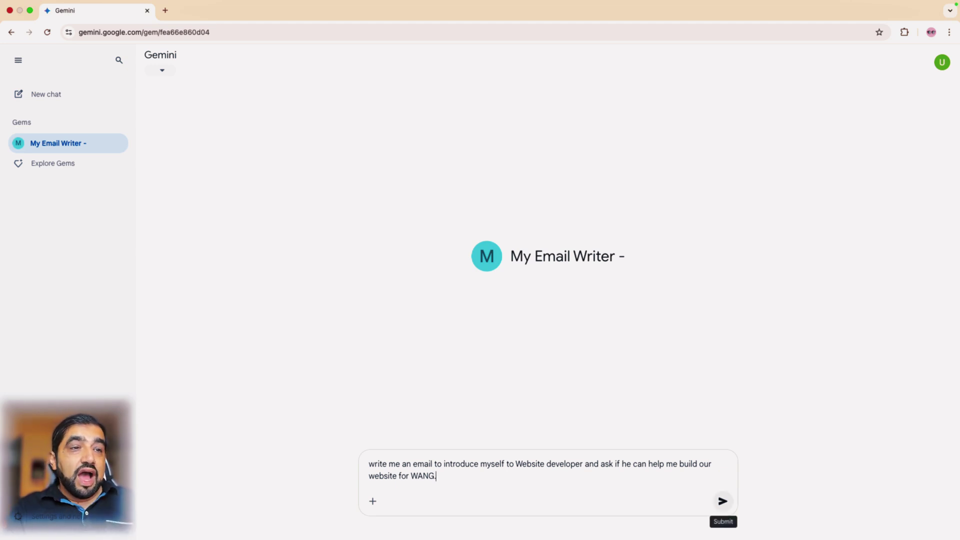
click(723, 501)
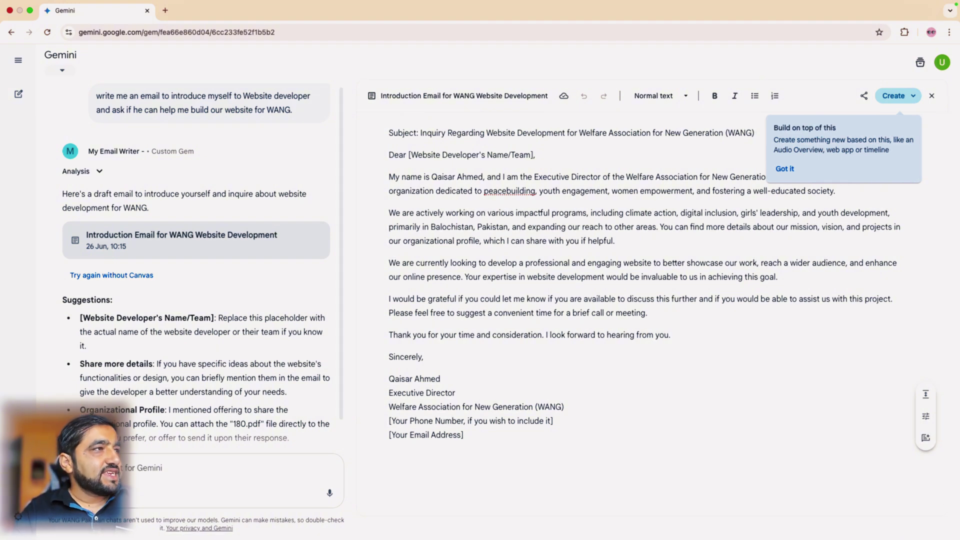
Start a new chat with the My Email Writer Gem and begin the prompt with "I am seeing a potential client who is interested in"
mouse_move(18, 211)
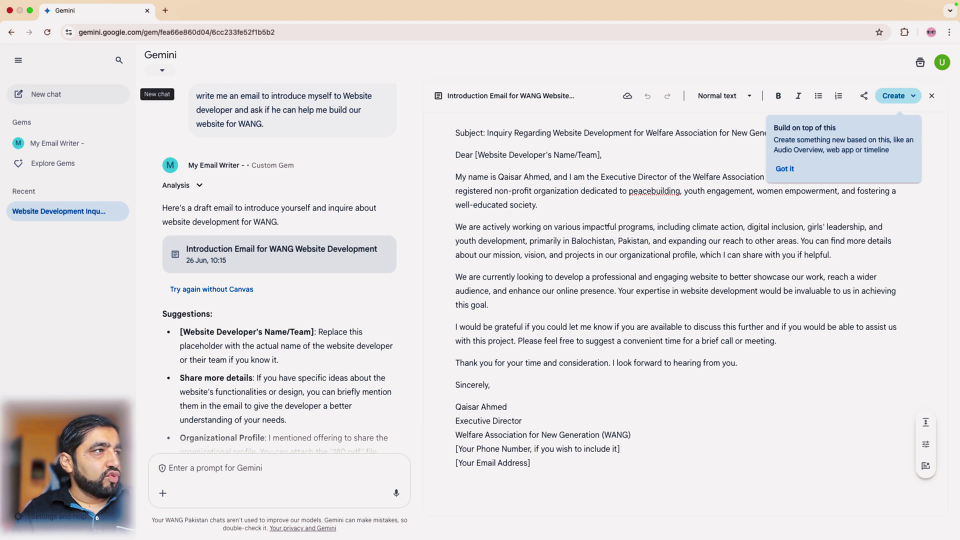
click(55, 143)
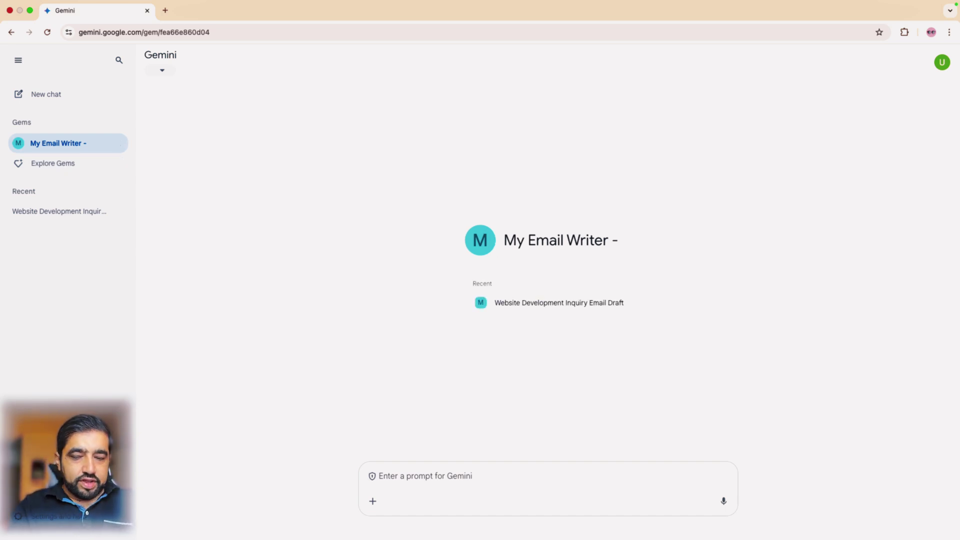
text(I)
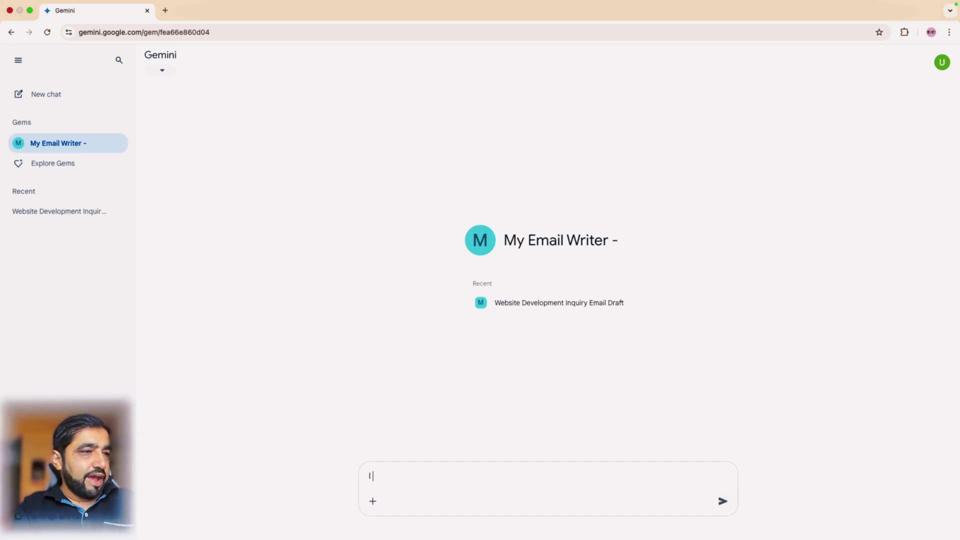
text( am seeing a)
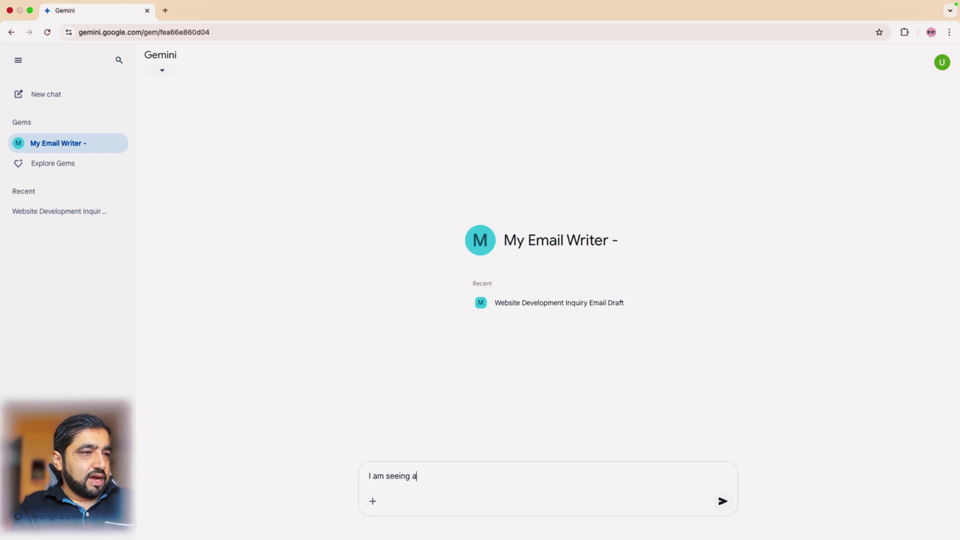
text( potential c)
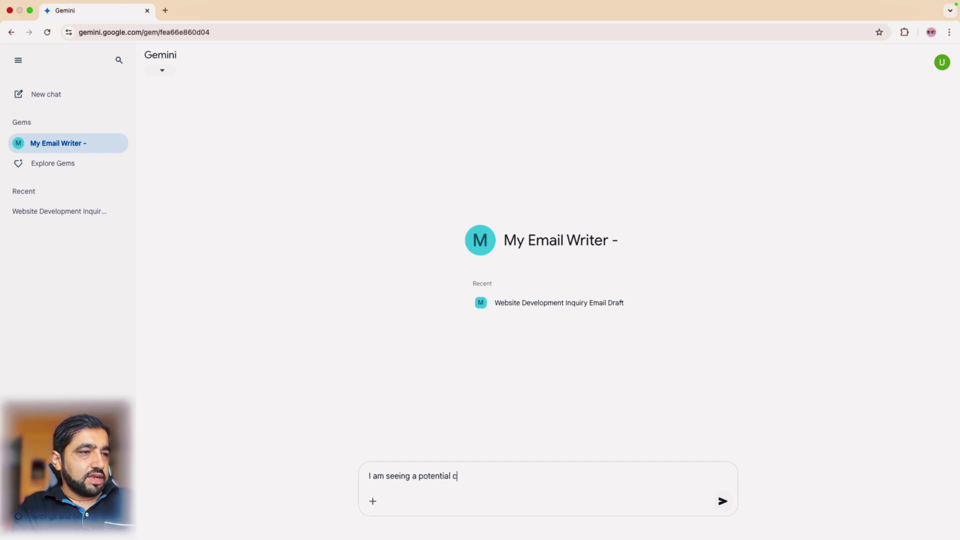
text(lient who is i)
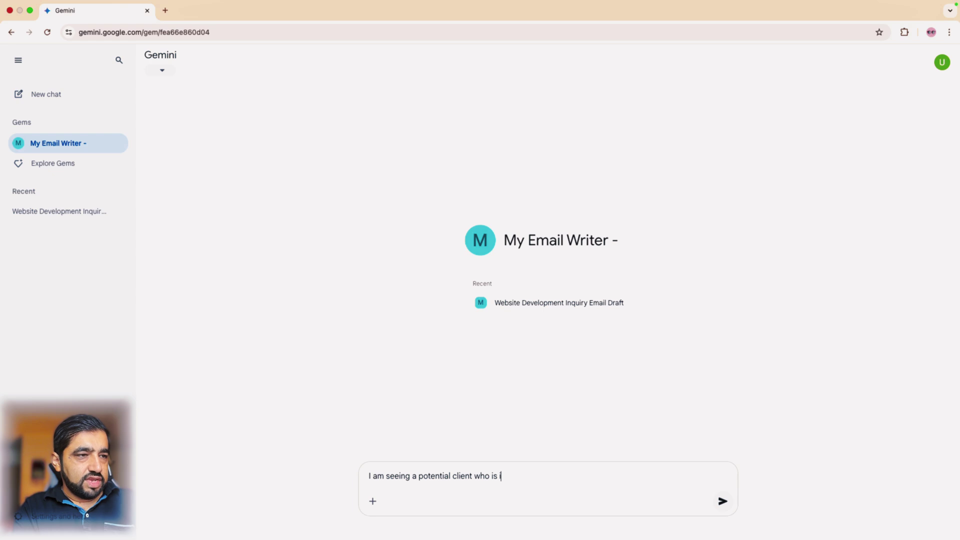
text(nterested in h)
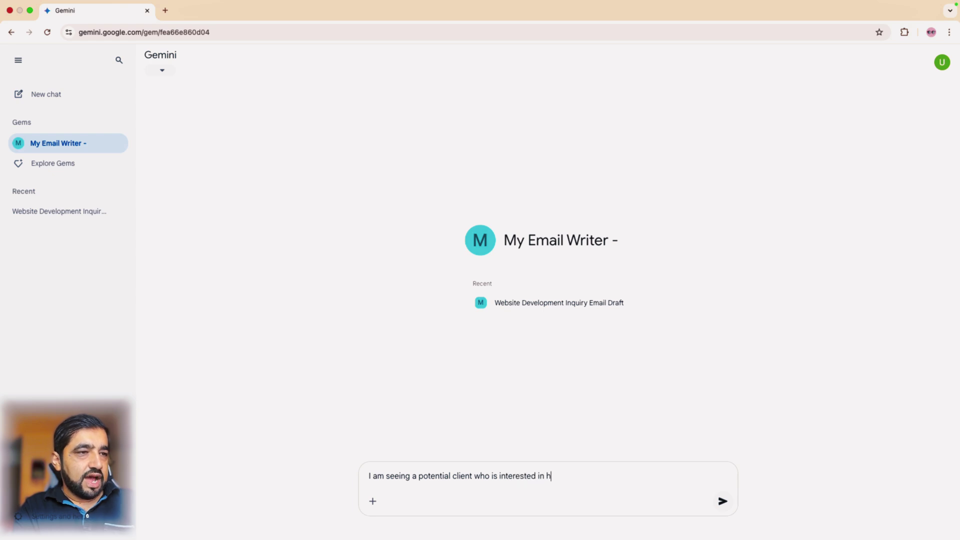
Continue the prompt with "hiring a freelancer for Training his office team on AI,"
text(iring a f)
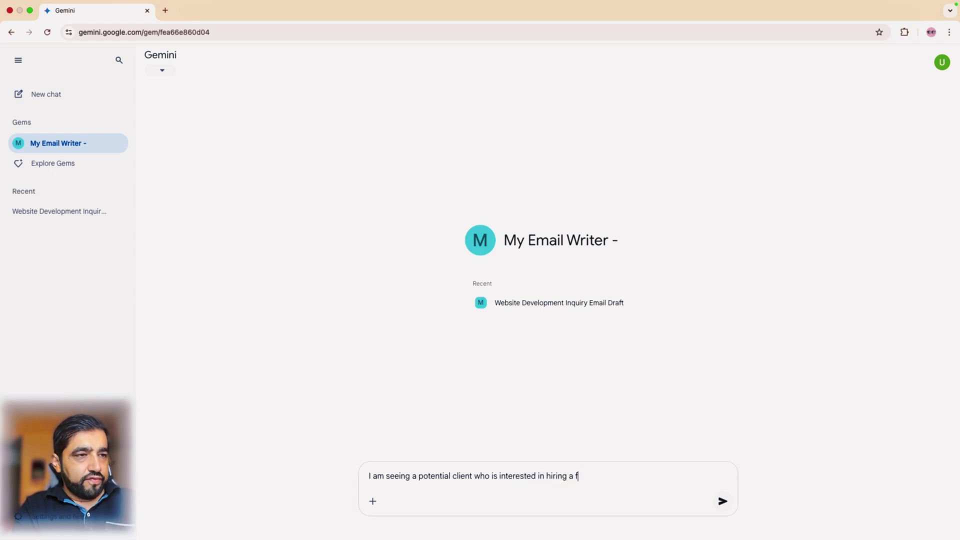
text(reelancer for )
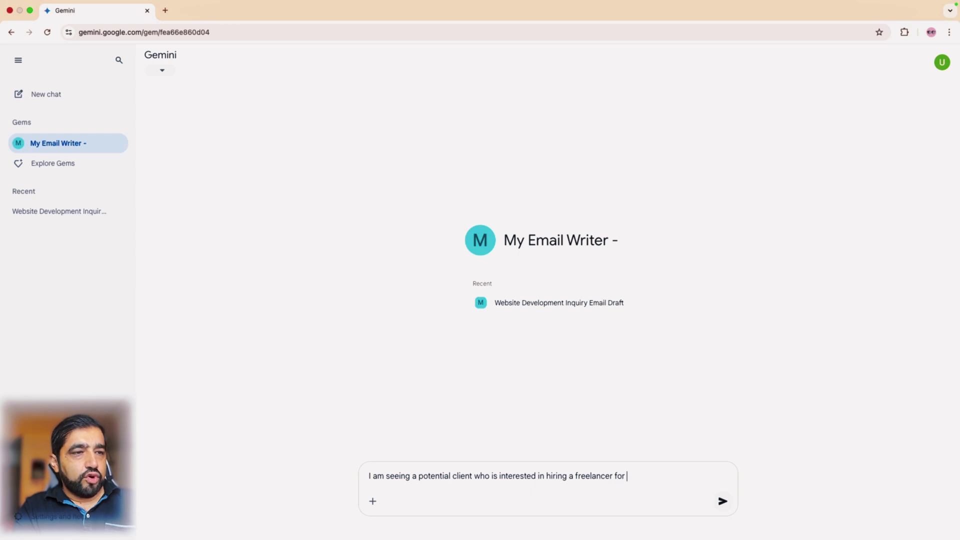
text(Training )
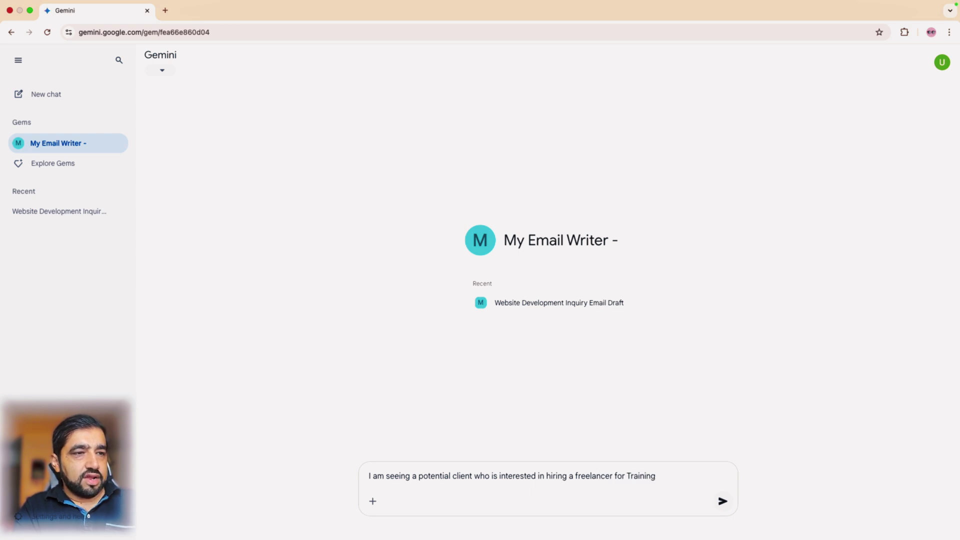
text(his office)
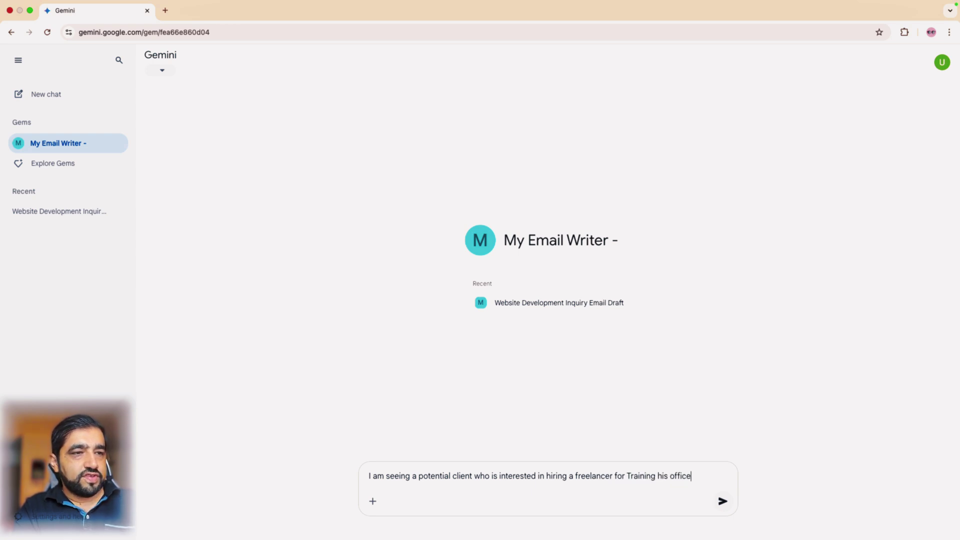
text( team on AI, )
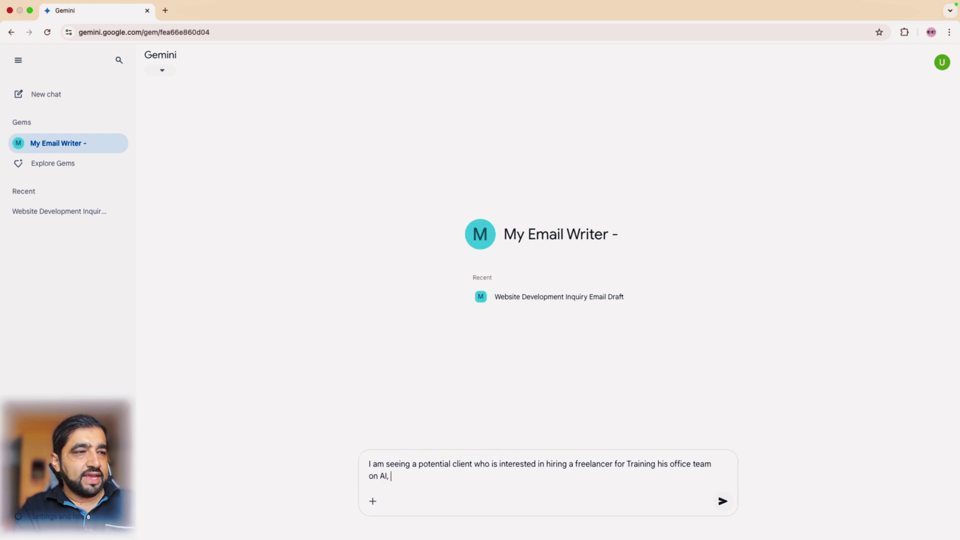
Complete the prompt with "can you build me an introductory email so I can offer my services" and submit it
text(can you bui)
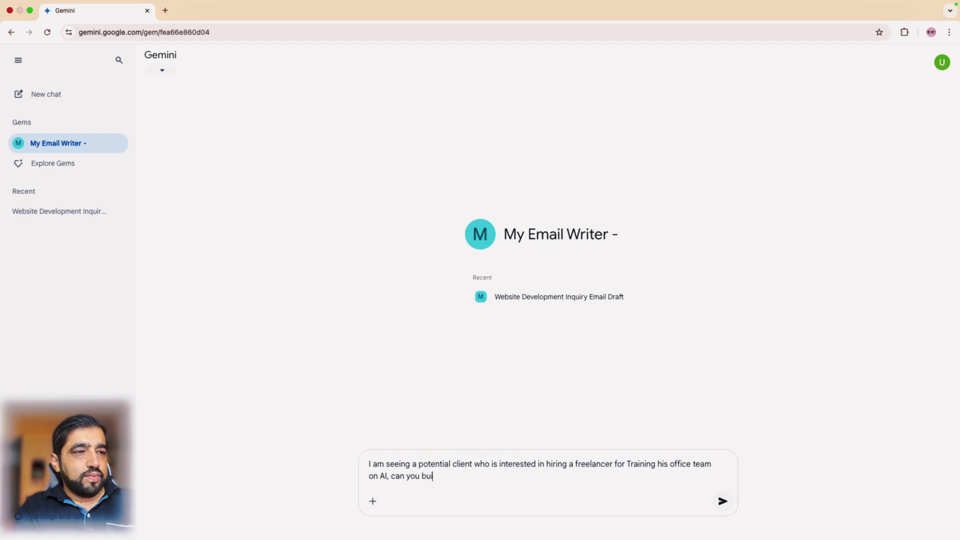
text(ld me a)
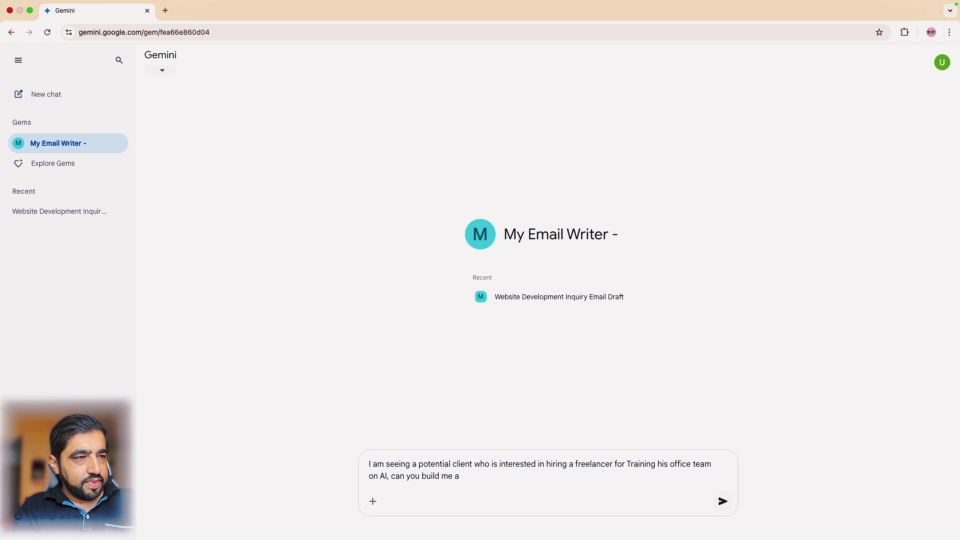
text( i)
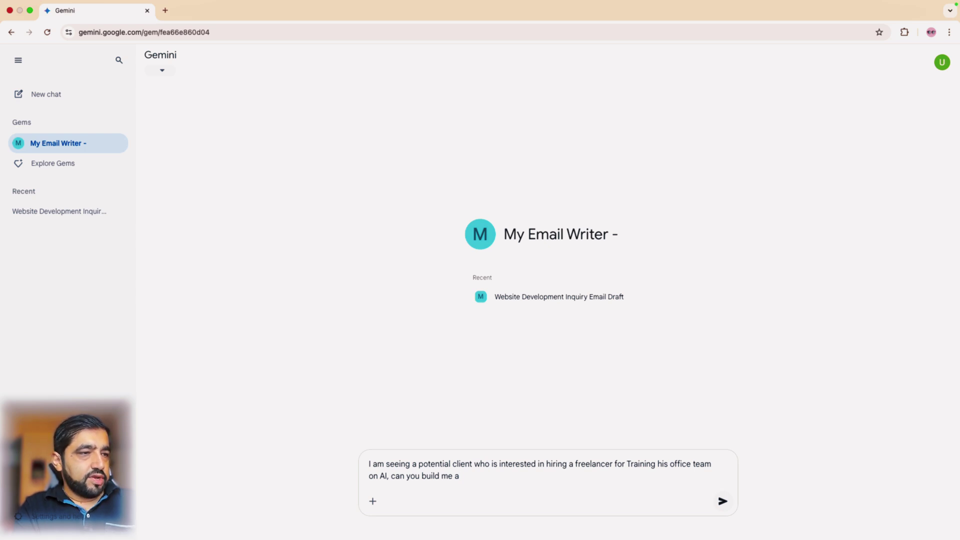
text(n introductory e)
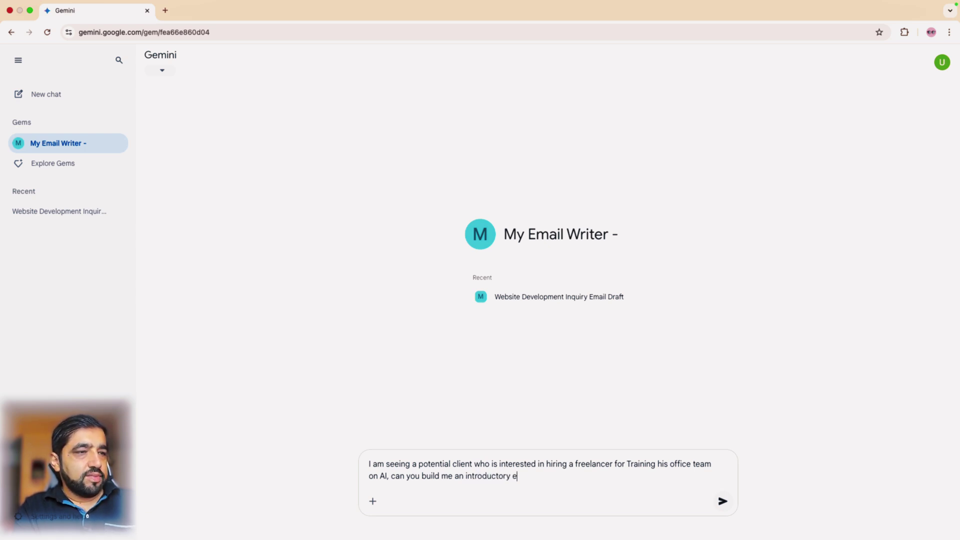
text(mail so I can )
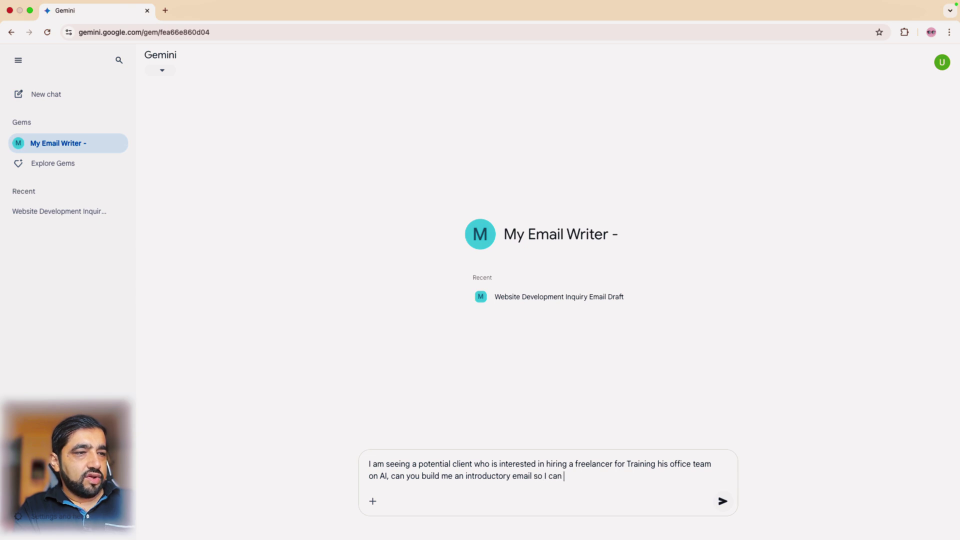
text(offer my serv)
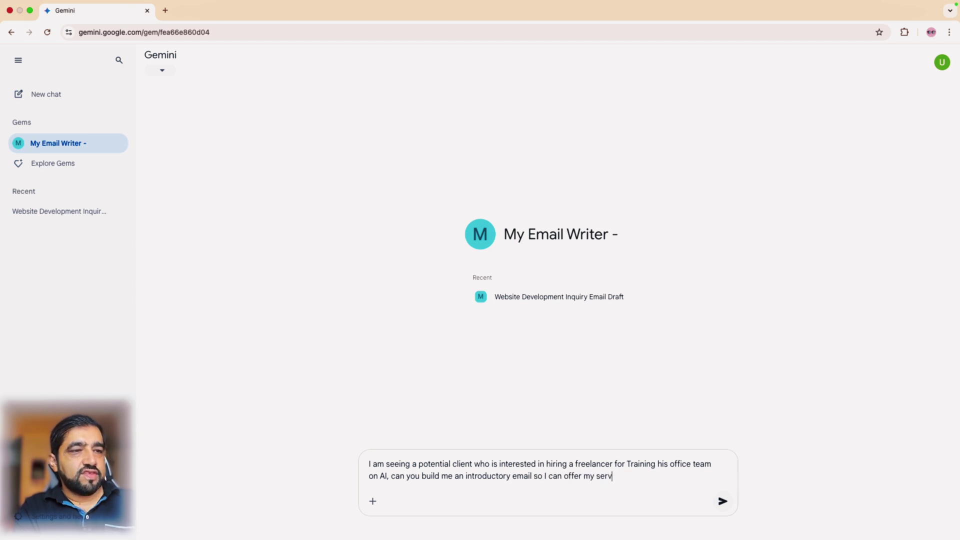
text(ices)
key(Return)
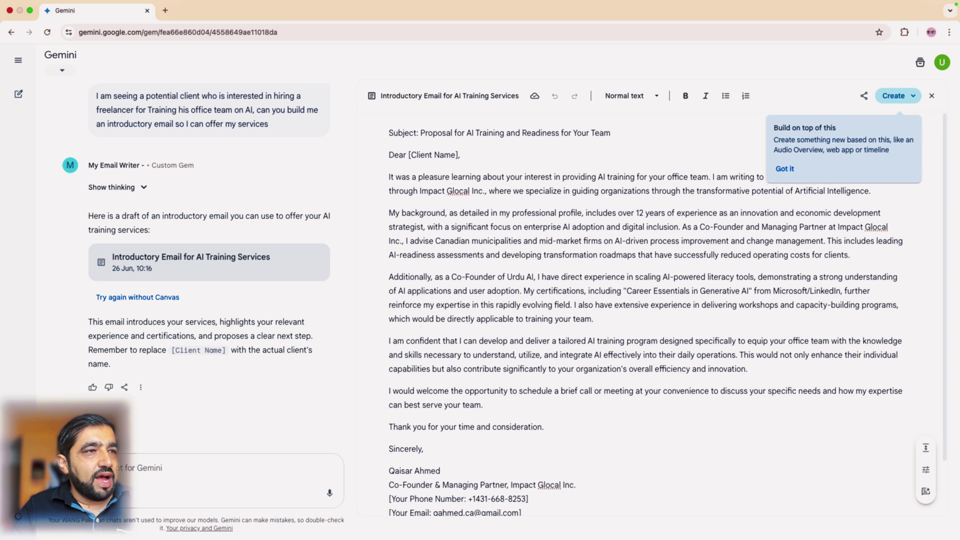
Review the drafted introductory email for AI training services from the subject down to the signature
scroll(645, 319, down, 1)
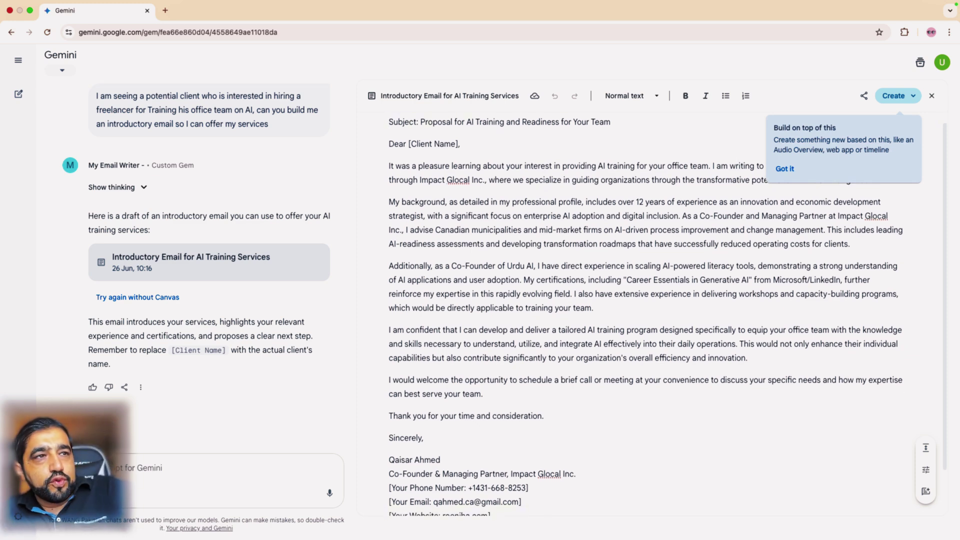
scroll(645, 319, down, 3)
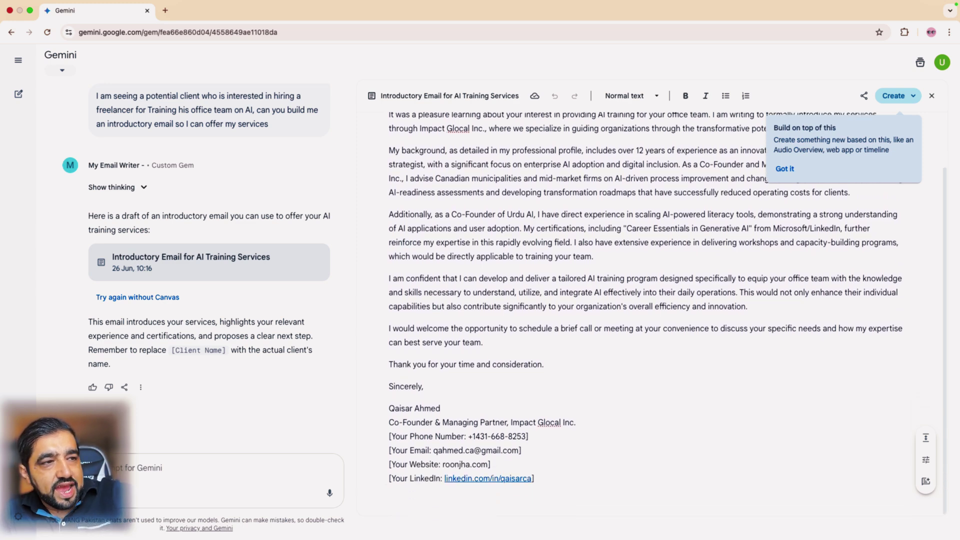
scroll(645, 319, up, 4)
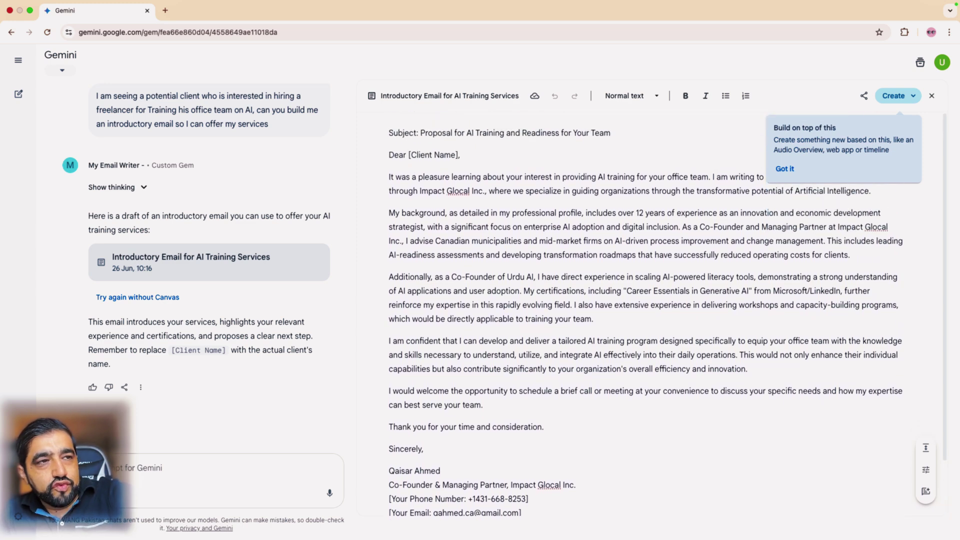